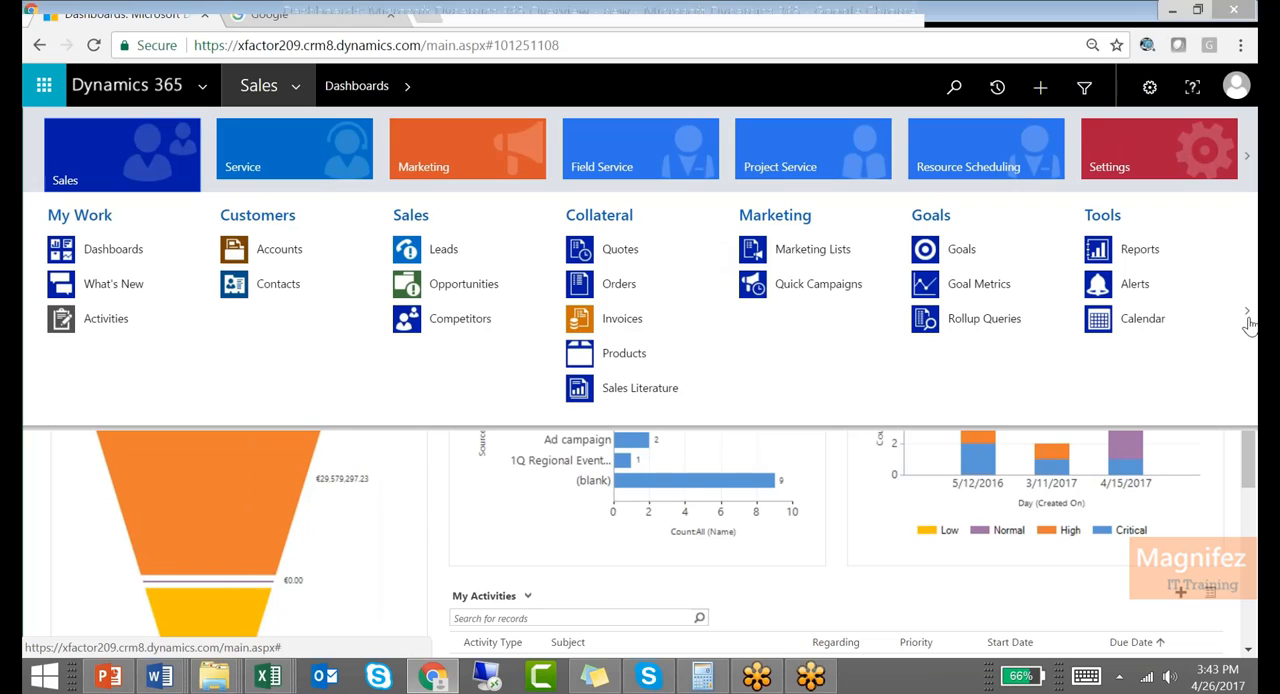
# Open the Lets C record in the Books entity and bring up its form editor in a maximized window
pyautogui.click(1247, 311)
pyautogui.click(272, 250)
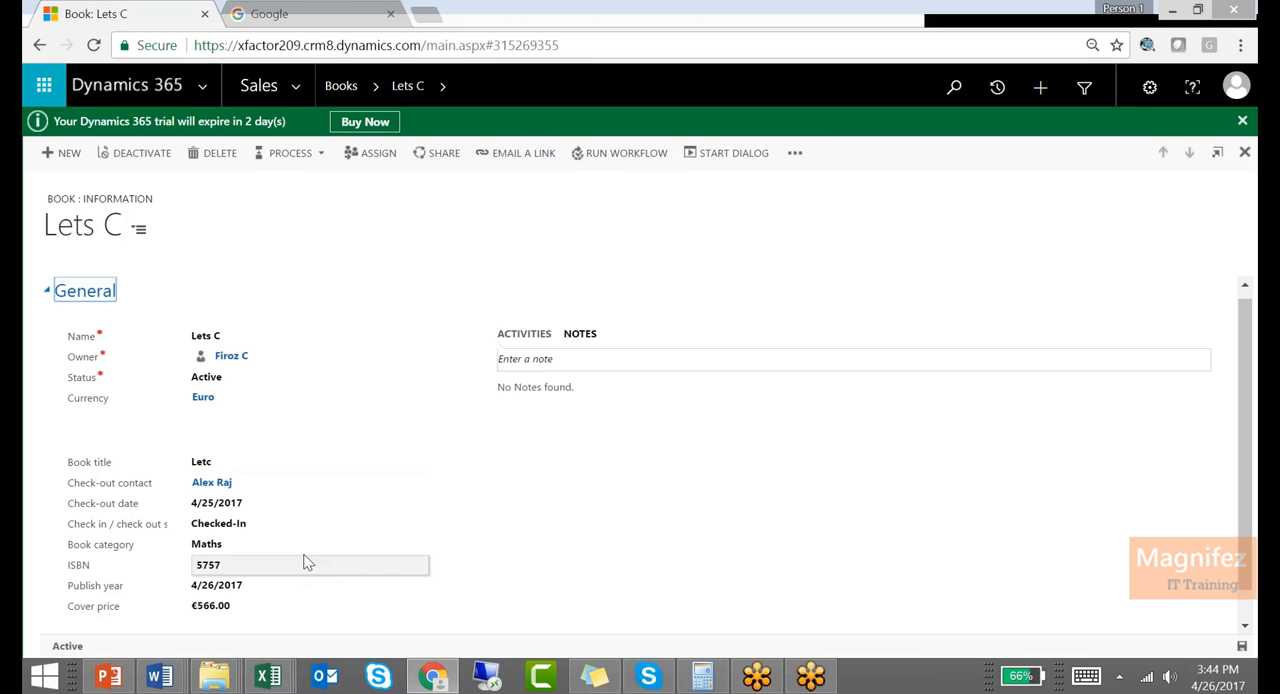
pyautogui.click(795, 153)
pyautogui.click(833, 257)
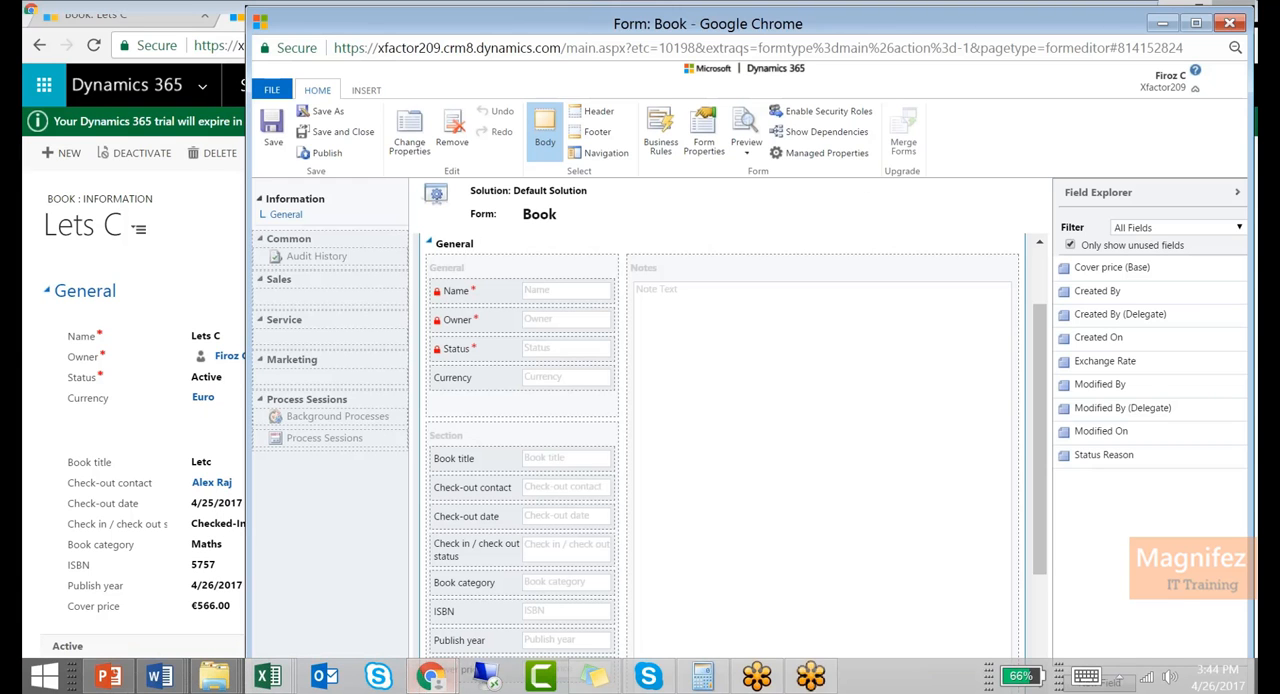
pyautogui.doubleClick(828, 27)
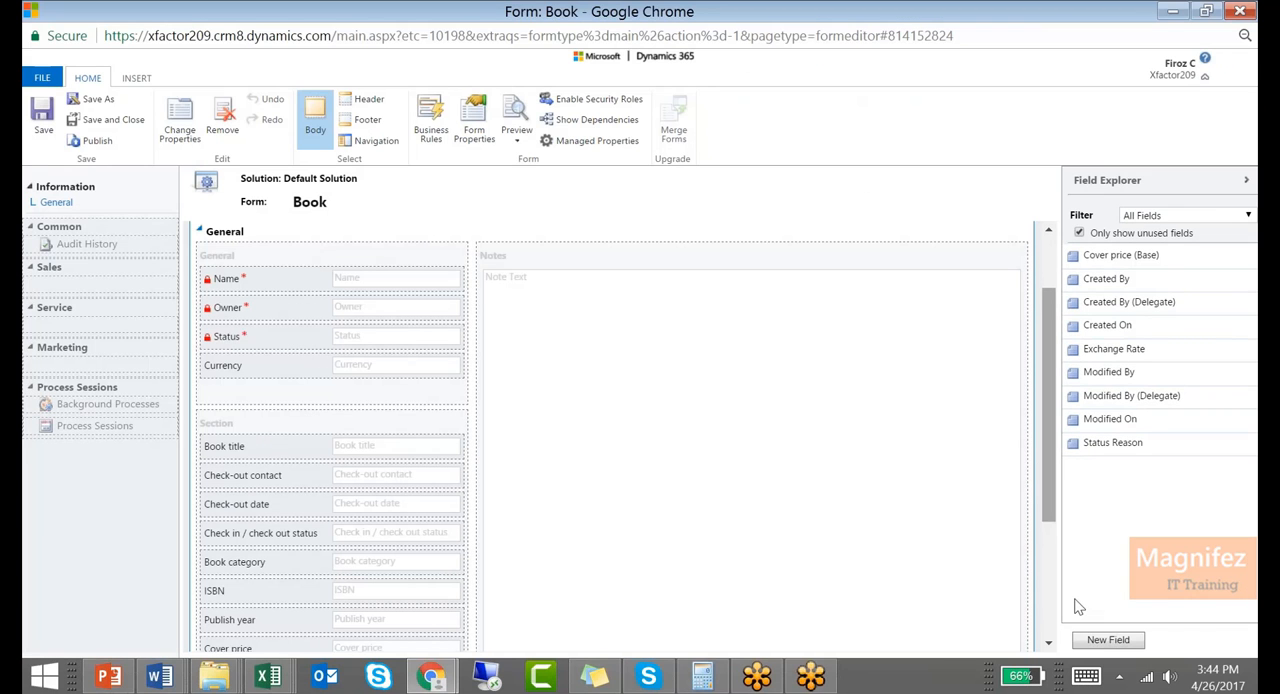
# Start a new field for the Book entity with the display name Return Date
pyautogui.click(1108, 640)
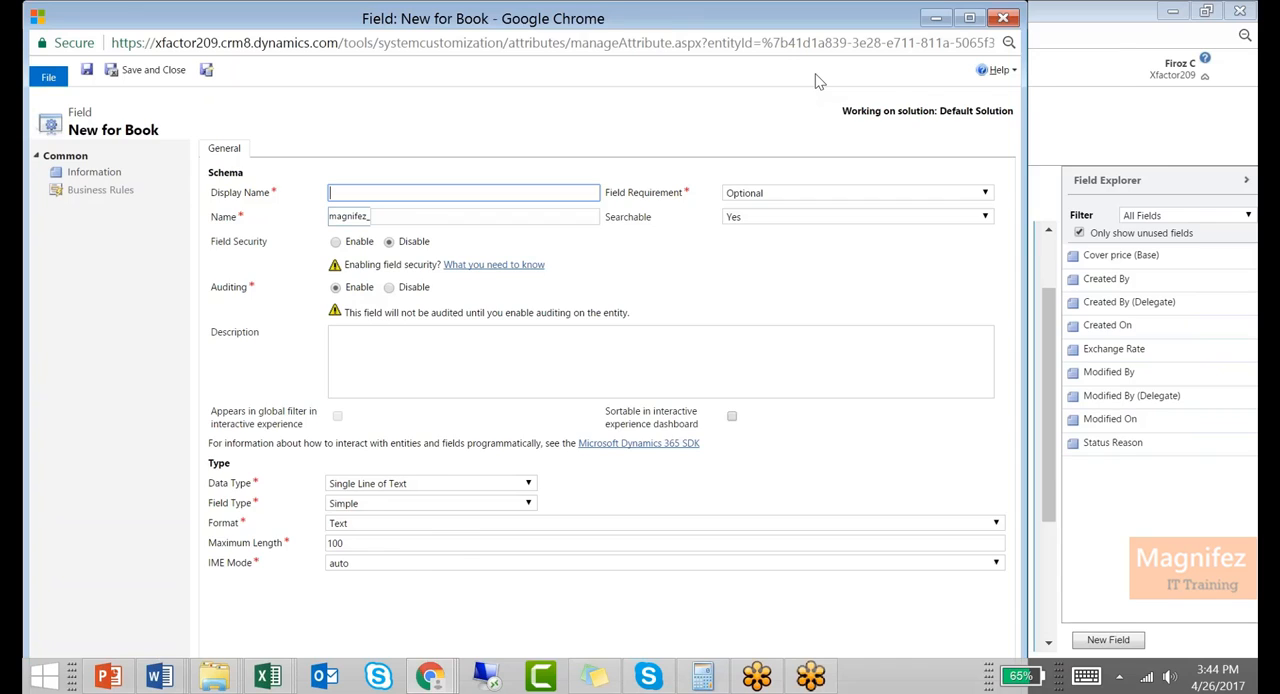
pyautogui.write('Retutn')
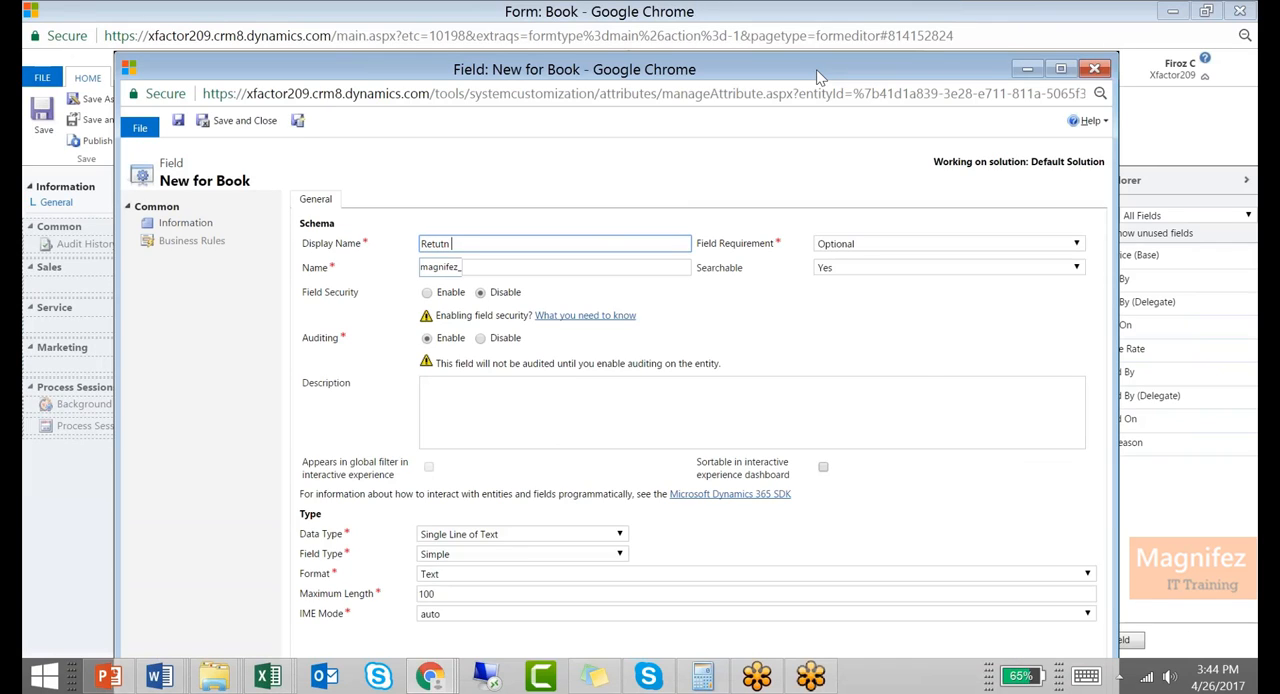
pyautogui.write(' Date')
pyautogui.press('Tab')
pyautogui.press('Tab')
pyautogui.press('Tab')
# Set the Return Date field's data type to Date and Time and its field type to Calculated
pyautogui.click(534, 538)
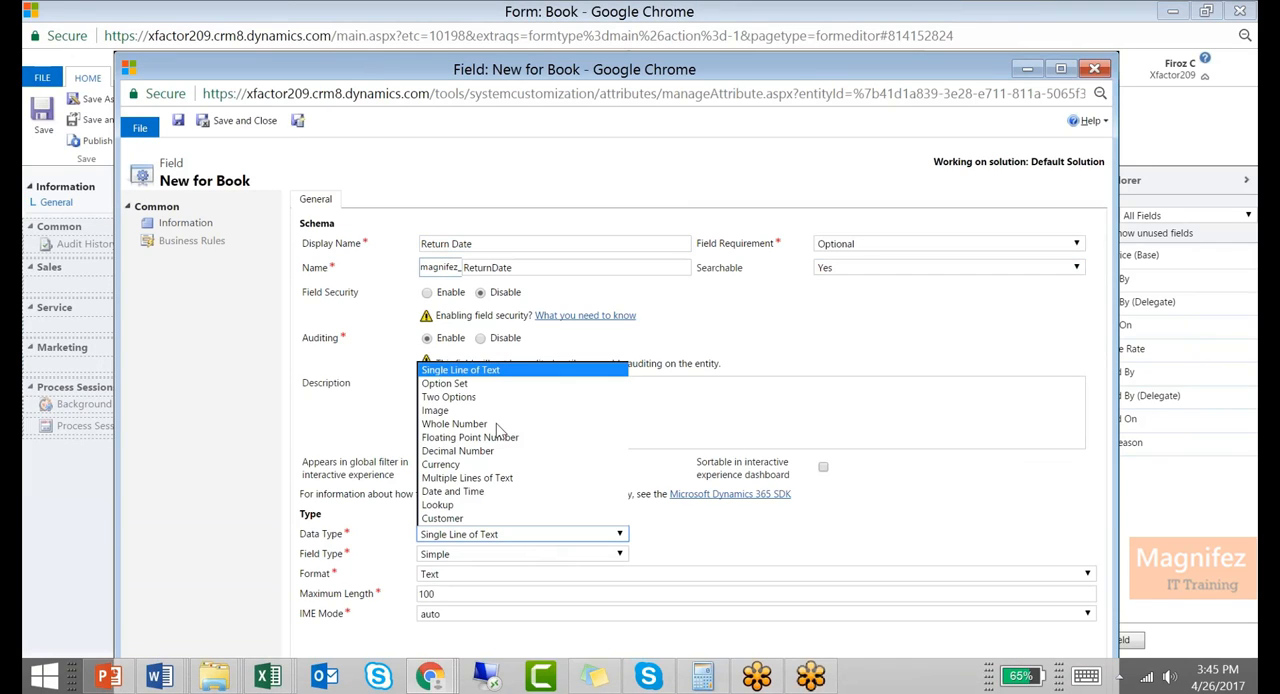
pyautogui.write('da')
pyautogui.press('Return')
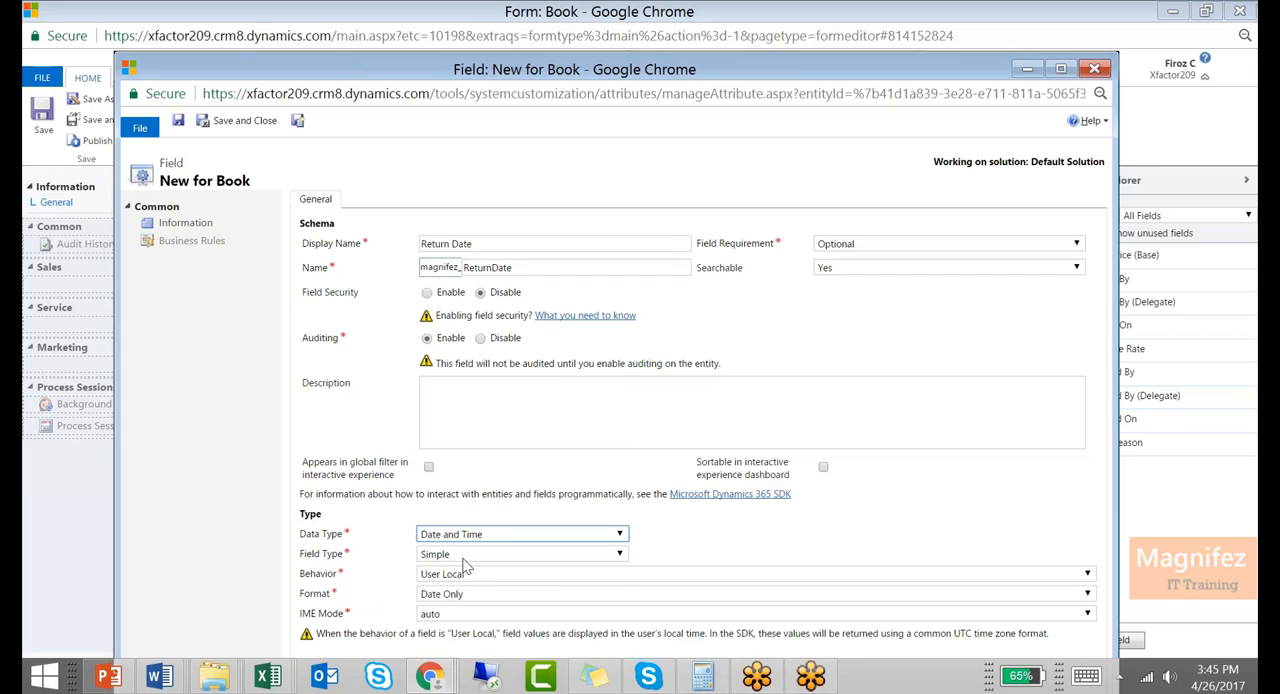
pyautogui.click(463, 562)
pyautogui.click(464, 582)
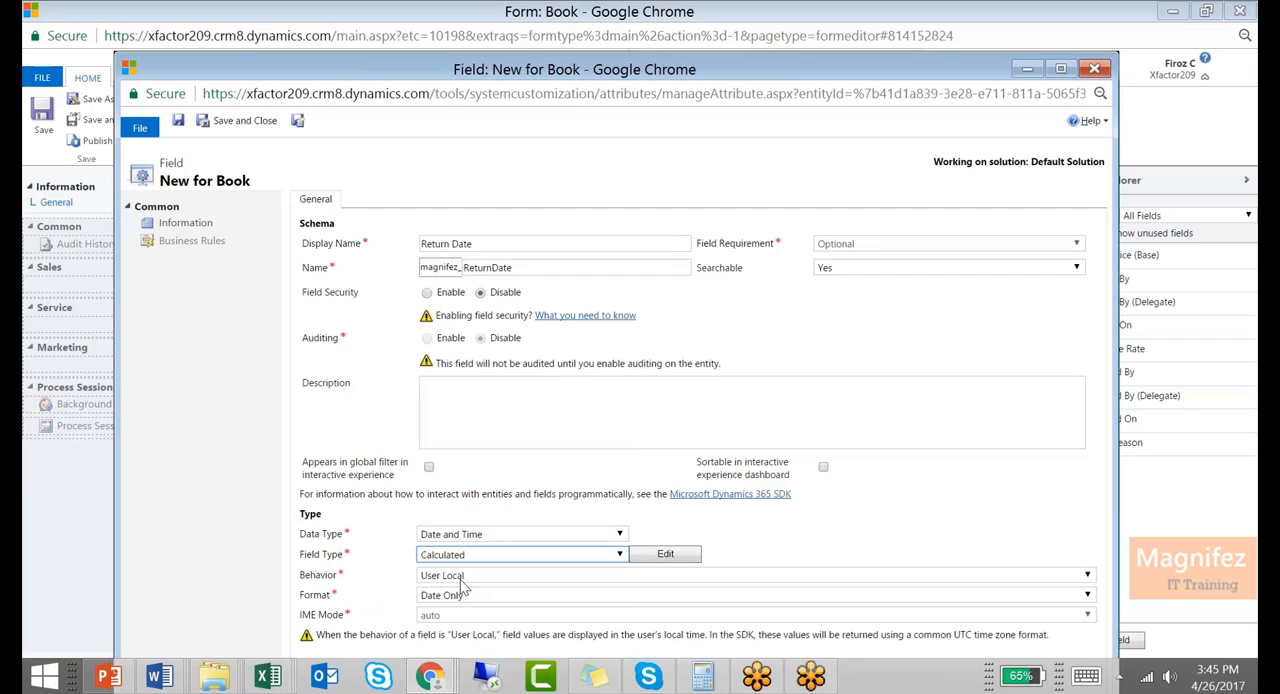
pyautogui.doubleClick(611, 72)
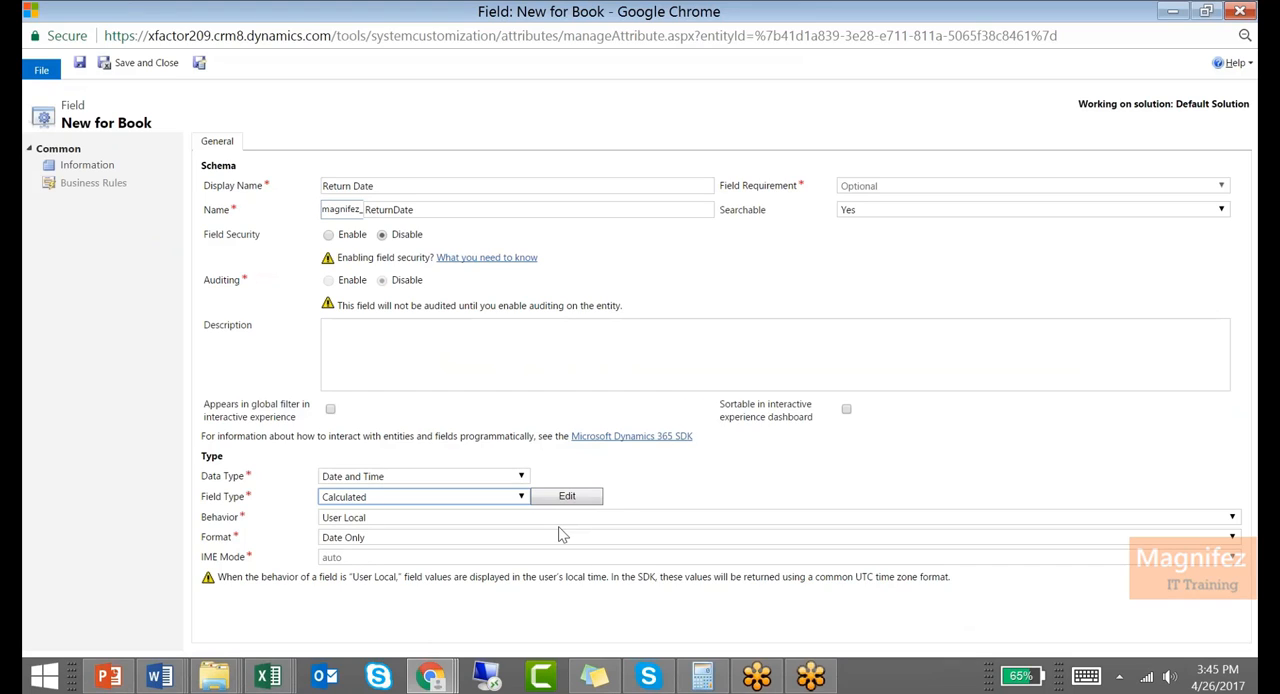
# Create the field and open its calculation editor, consulting the calculated field practice slide in PowerPoint meanwhile
pyautogui.click(567, 497)
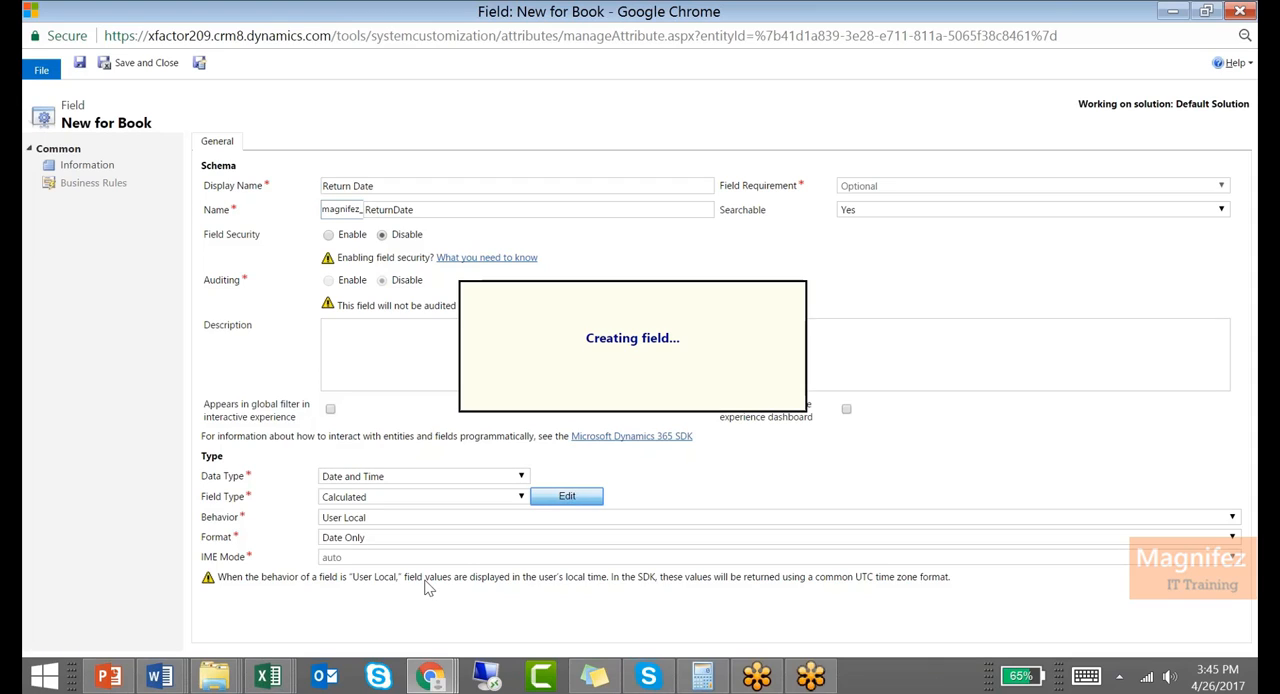
pyautogui.click(108, 678)
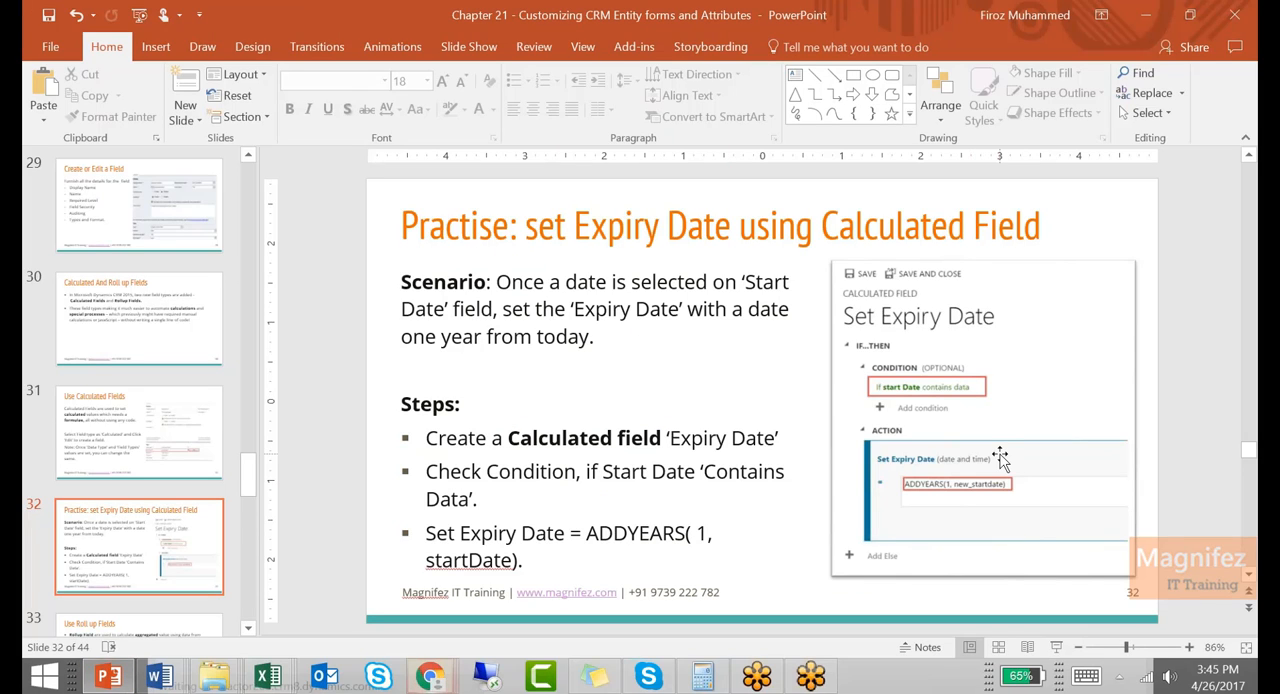
pyautogui.click(420, 672)
pyautogui.click(740, 588)
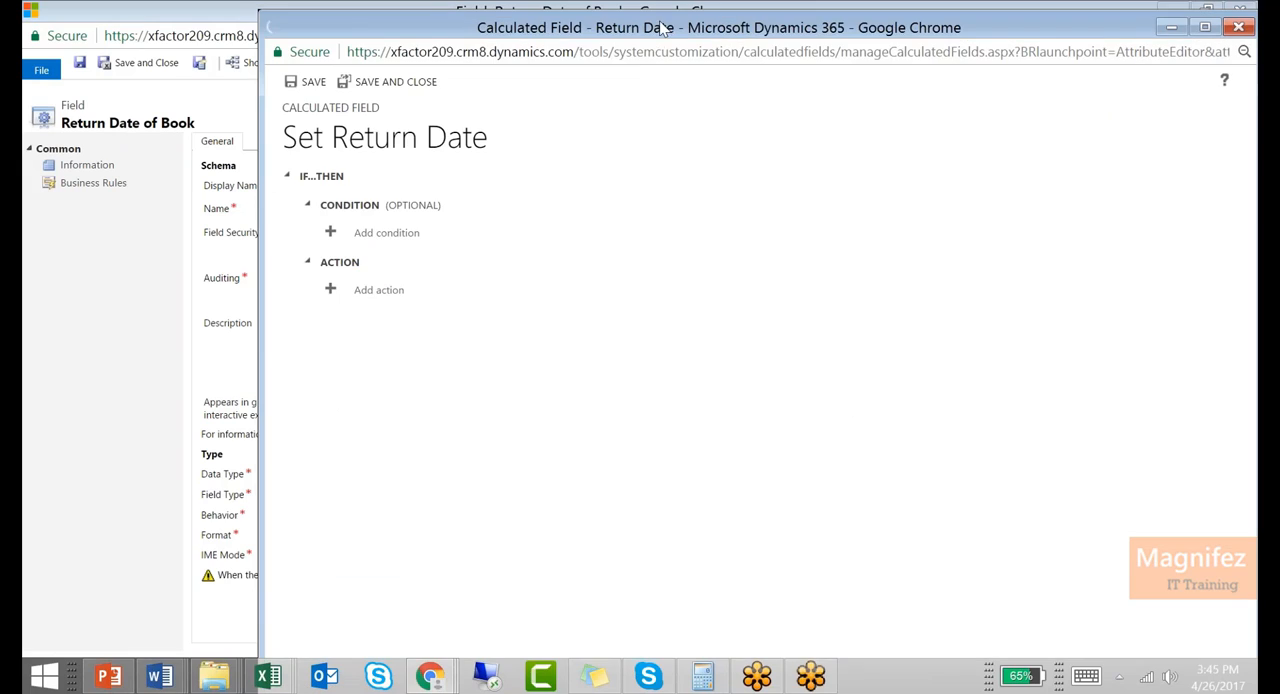
pyautogui.doubleClick(437, 28)
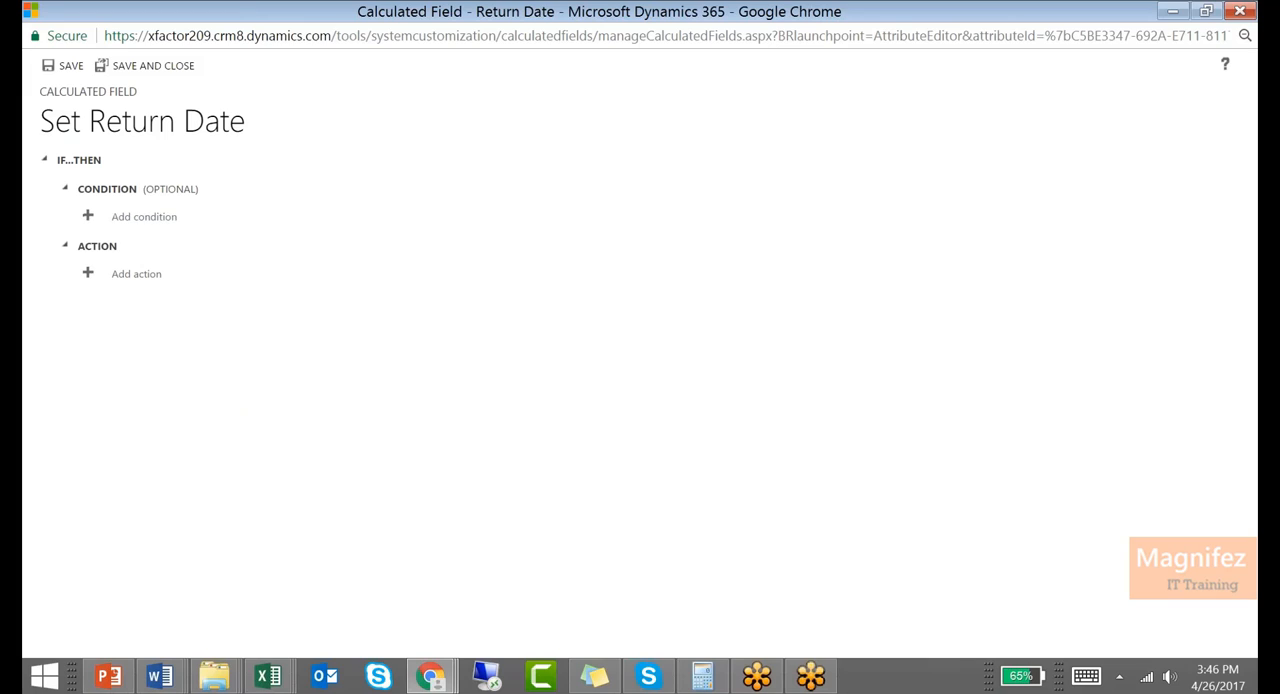
pyautogui.click(140, 224)
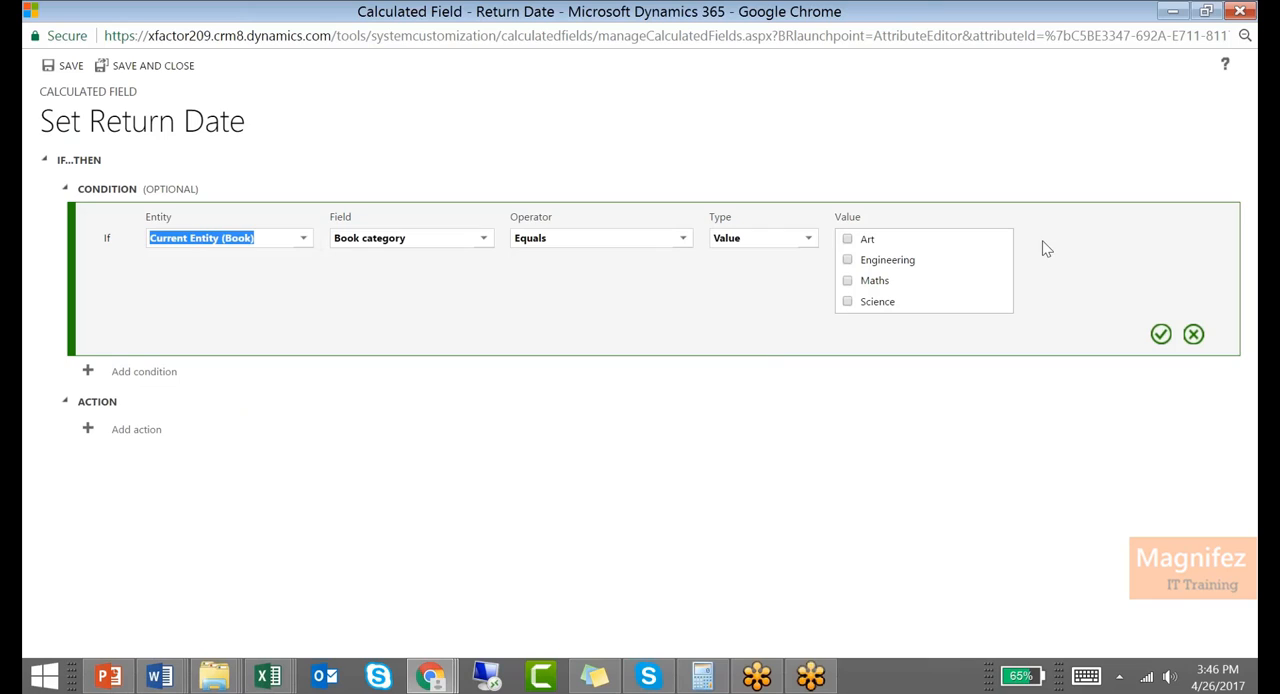
pyautogui.click(1193, 334)
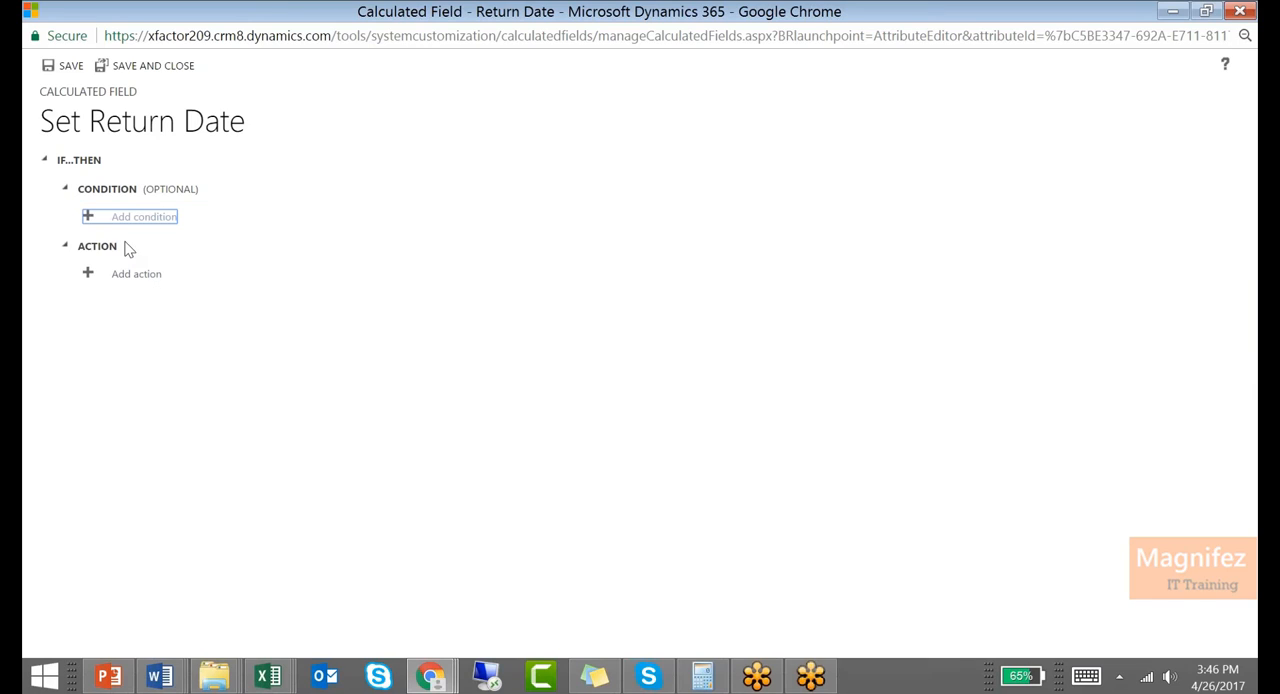
pyautogui.click(140, 278)
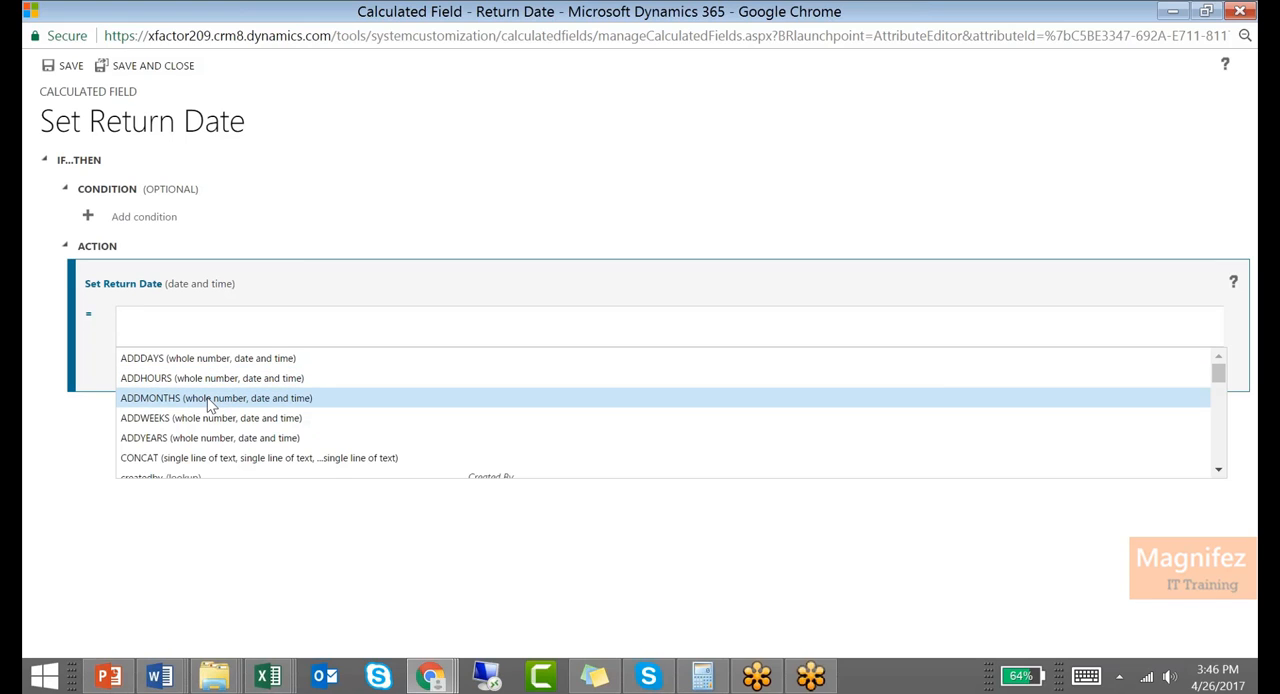
pyautogui.scroll(-1, 207, 397)
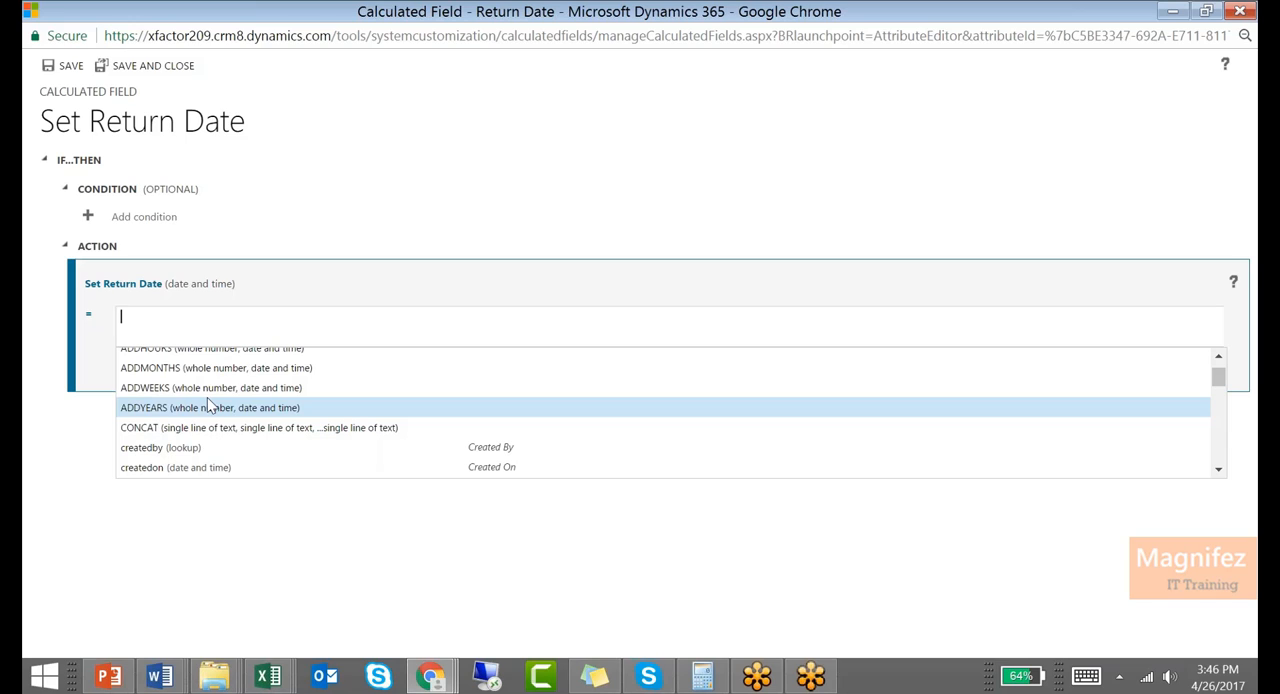
pyautogui.click(763, 191)
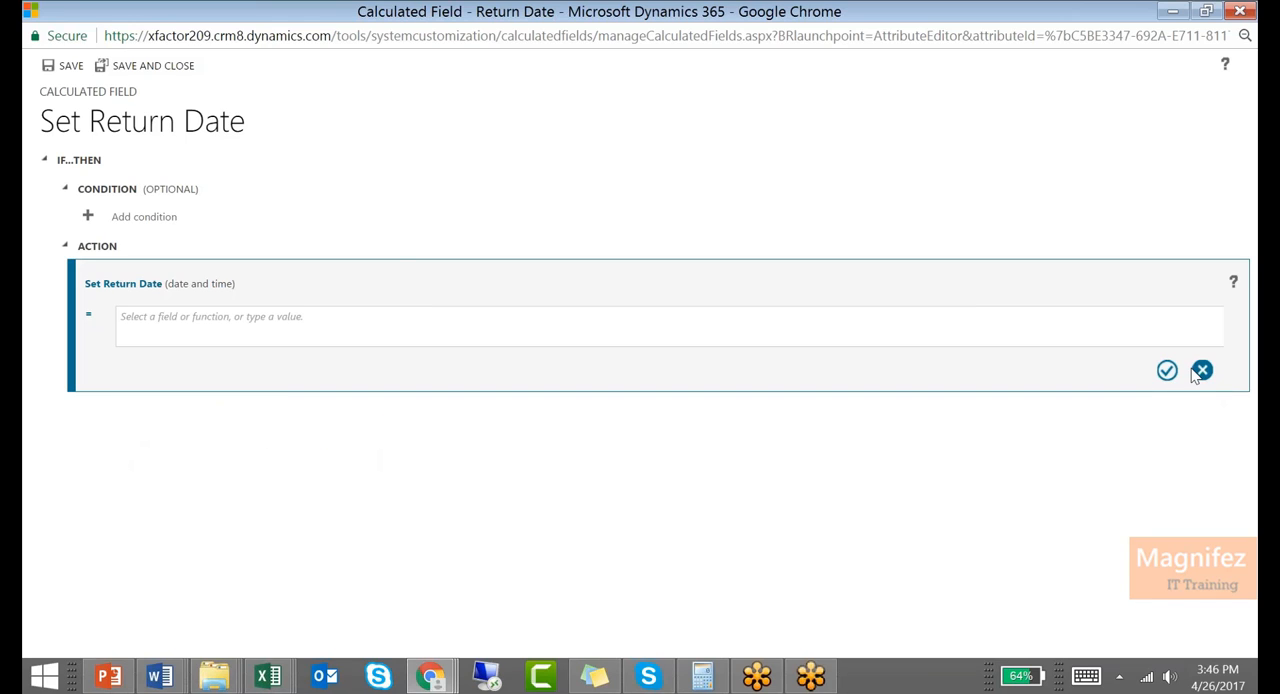
pyautogui.click(1200, 371)
# Add a condition on the current Book entity requiring that Check-out date contains data
pyautogui.click(151, 218)
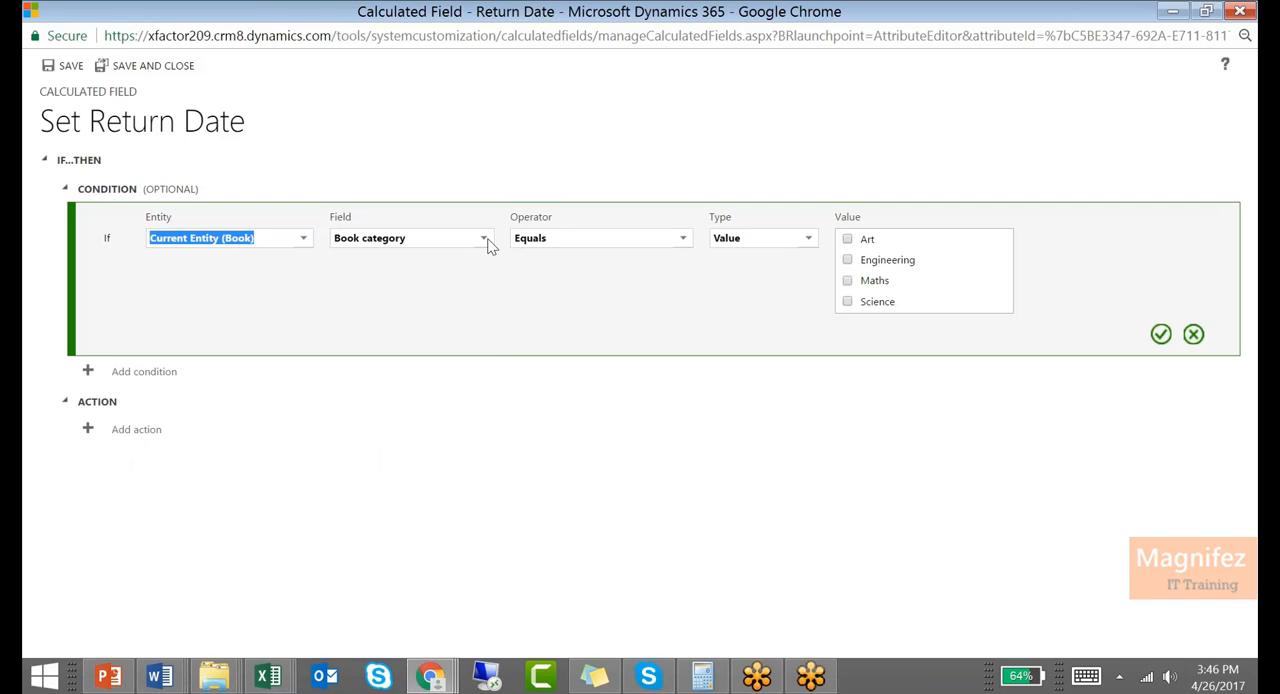
pyautogui.click(484, 238)
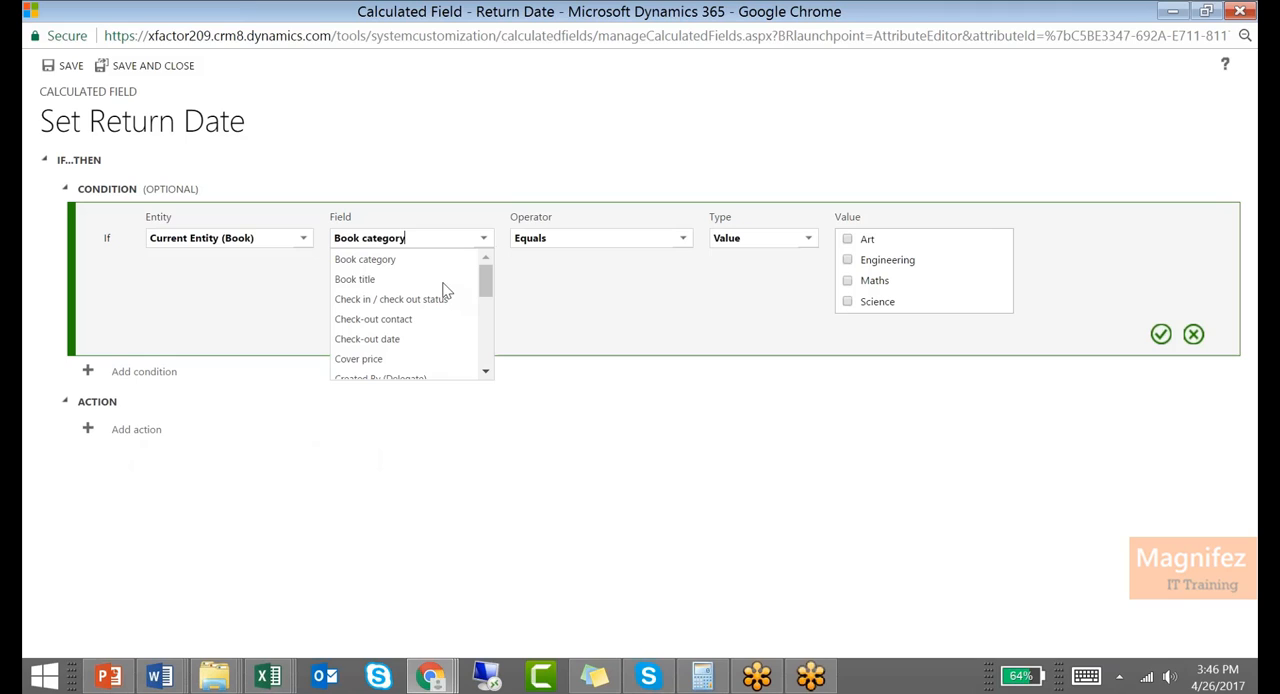
pyautogui.click(406, 339)
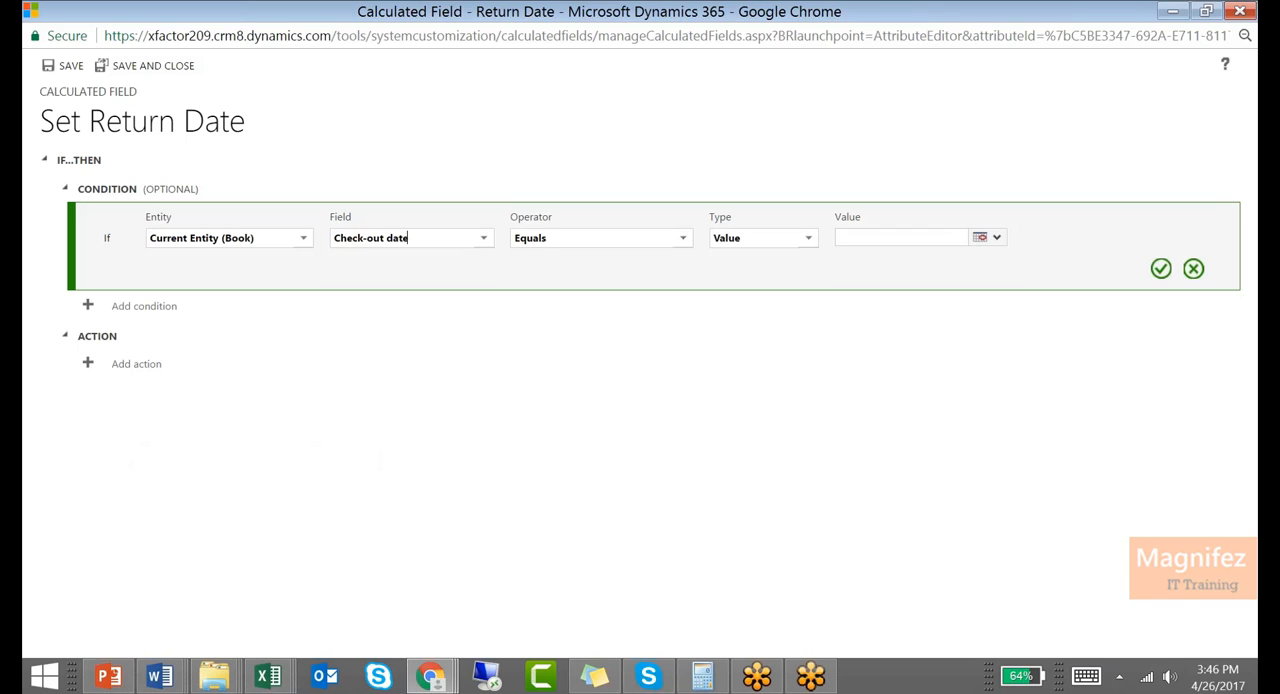
pyautogui.click(685, 240)
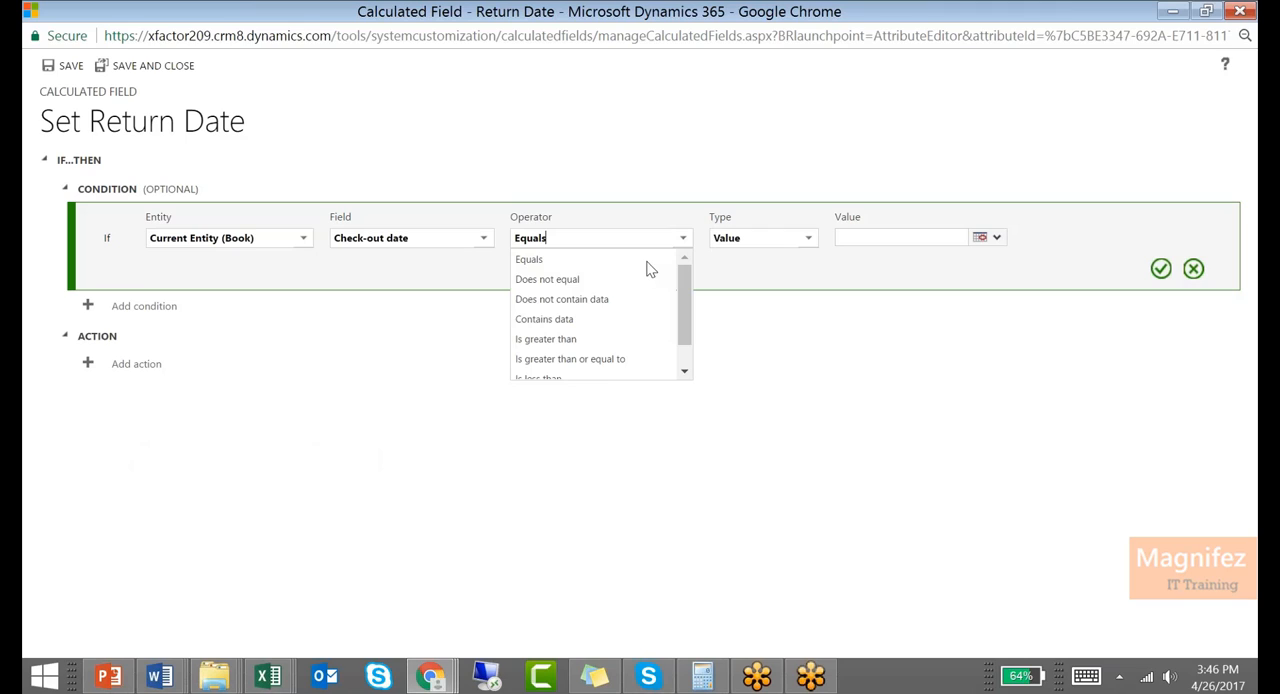
pyautogui.click(622, 332)
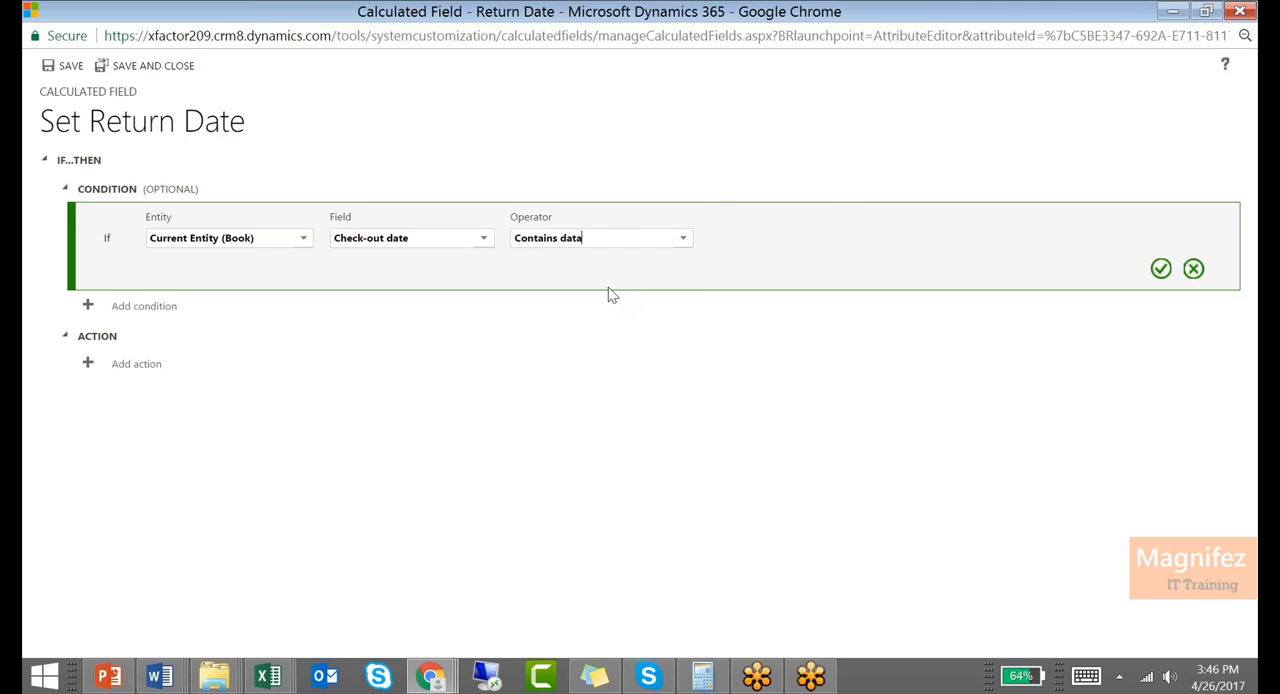
pyautogui.click(1161, 269)
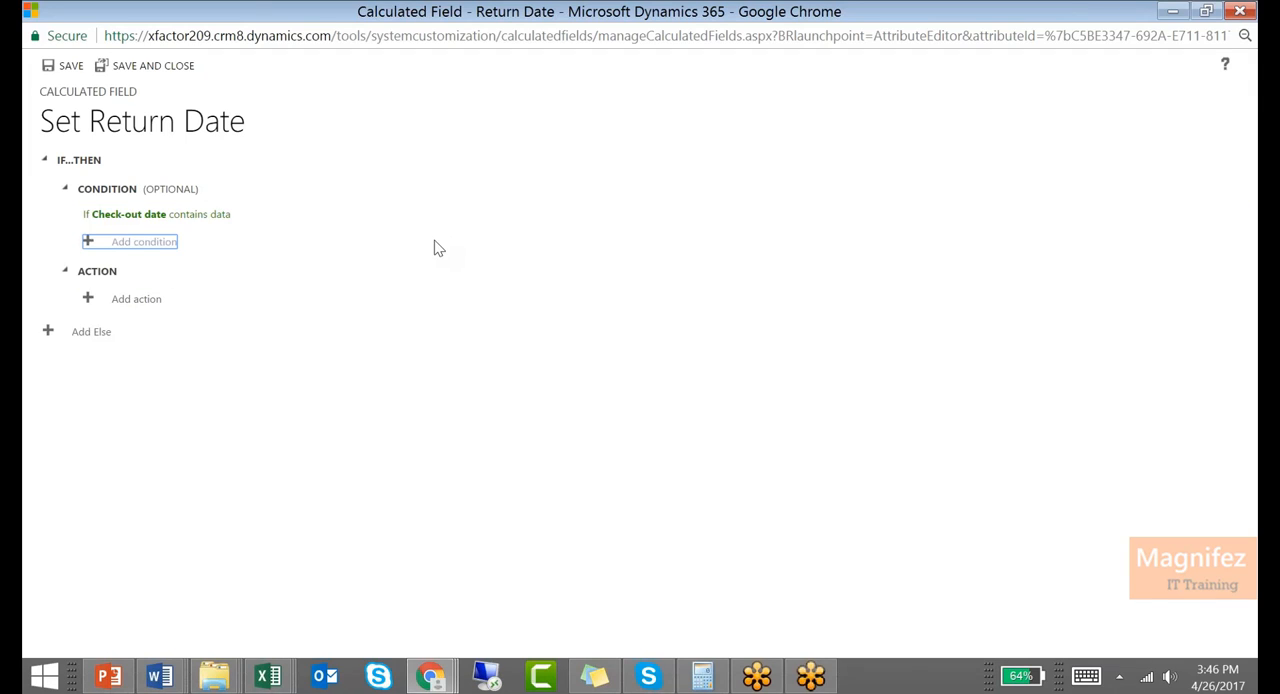
pyautogui.click(140, 242)
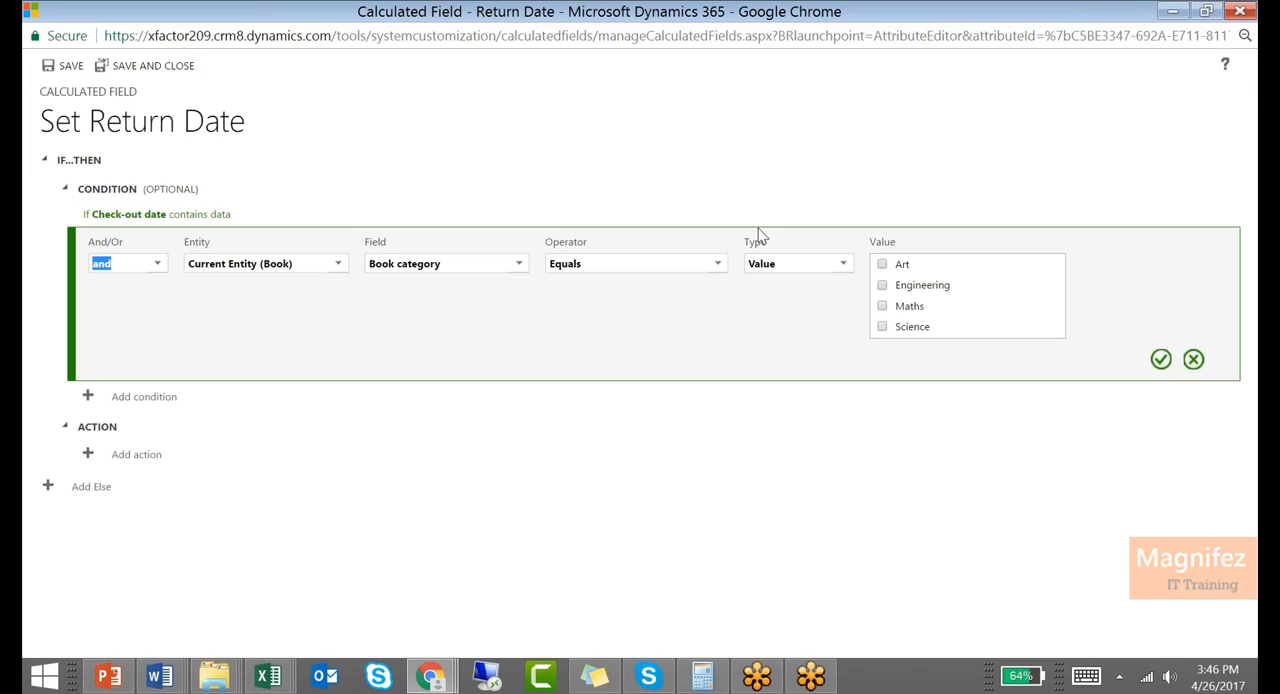
pyautogui.click(155, 266)
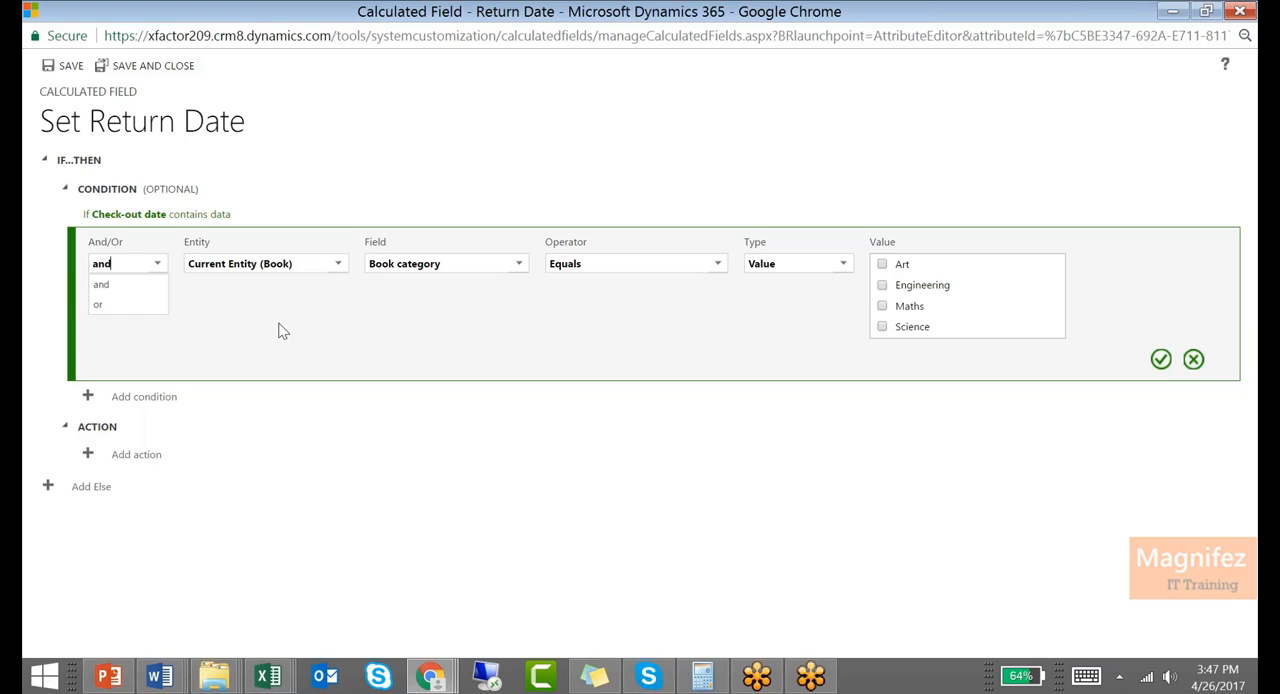
pyautogui.click(1195, 359)
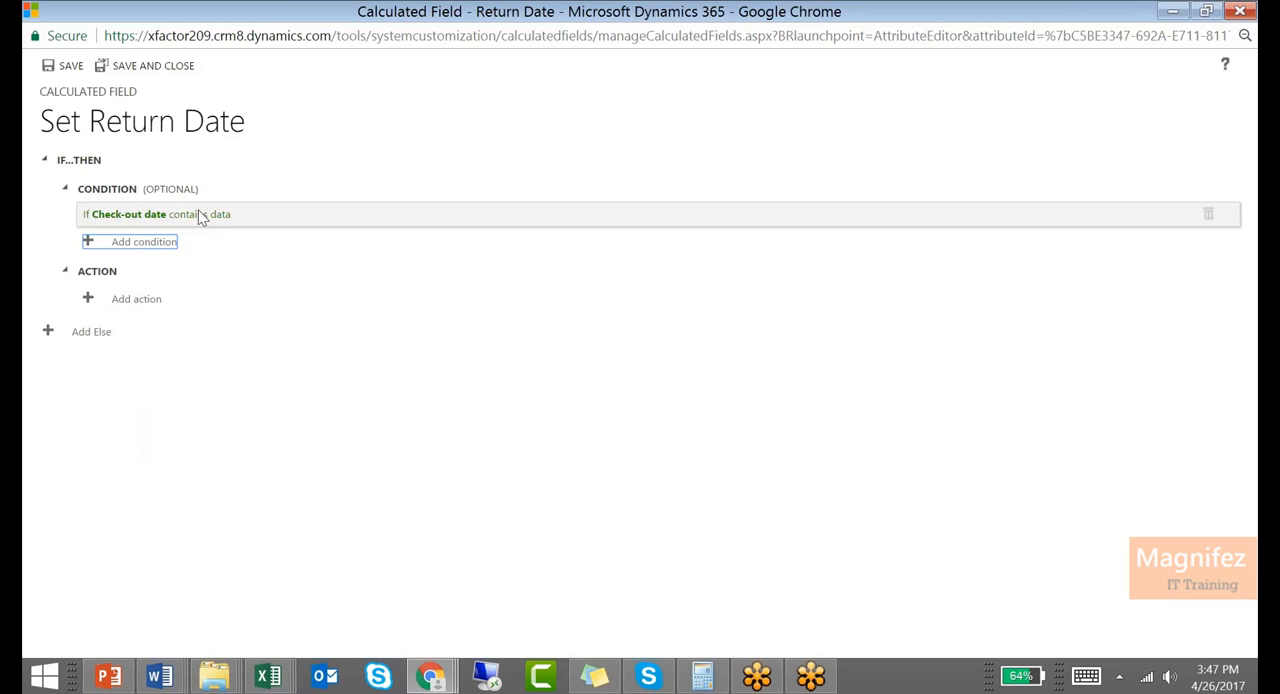
# Add an action that sets Return Date to ADDDAYS(15, magnifez_checkoutdate)
pyautogui.click(148, 298)
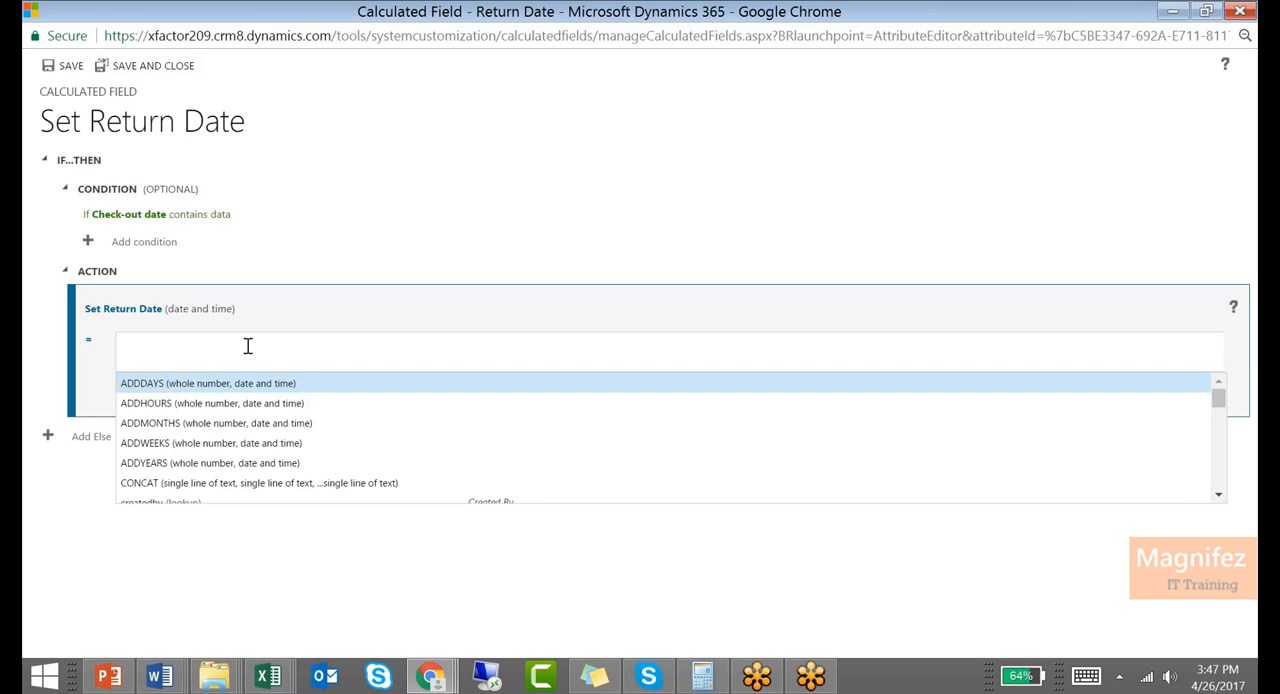
pyautogui.click(175, 385)
pyautogui.write('15, ')
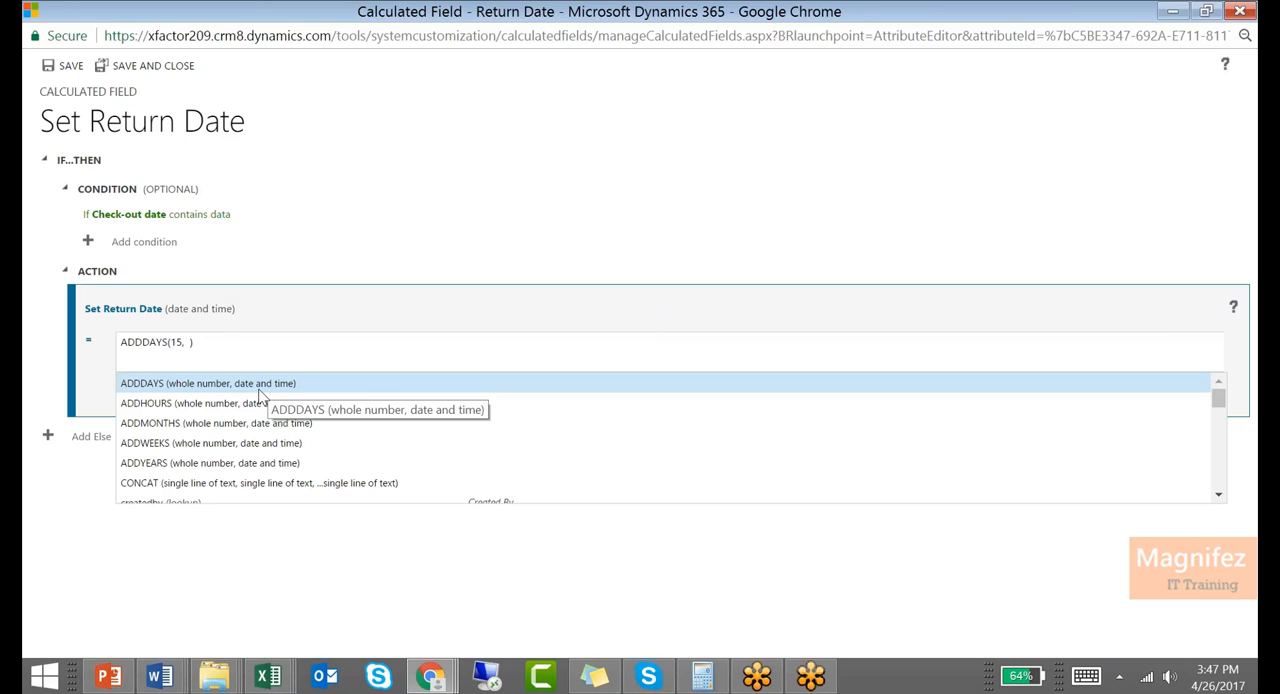
pyautogui.write('check')
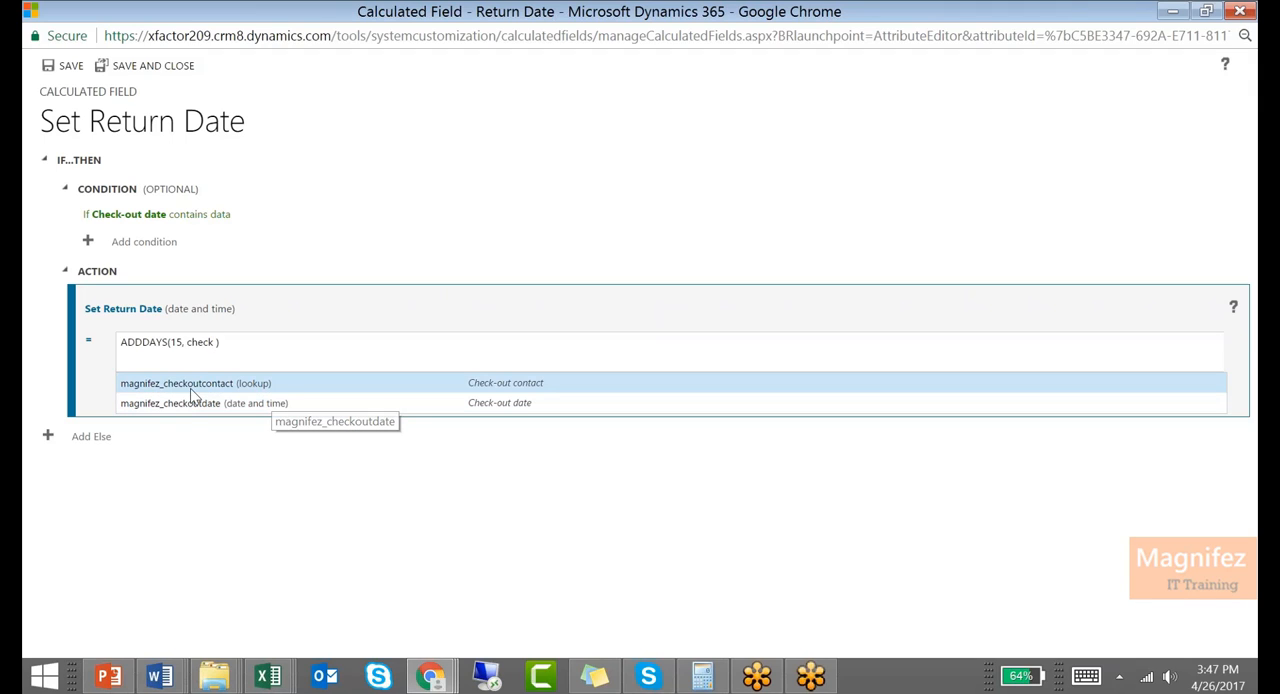
pyautogui.click(245, 404)
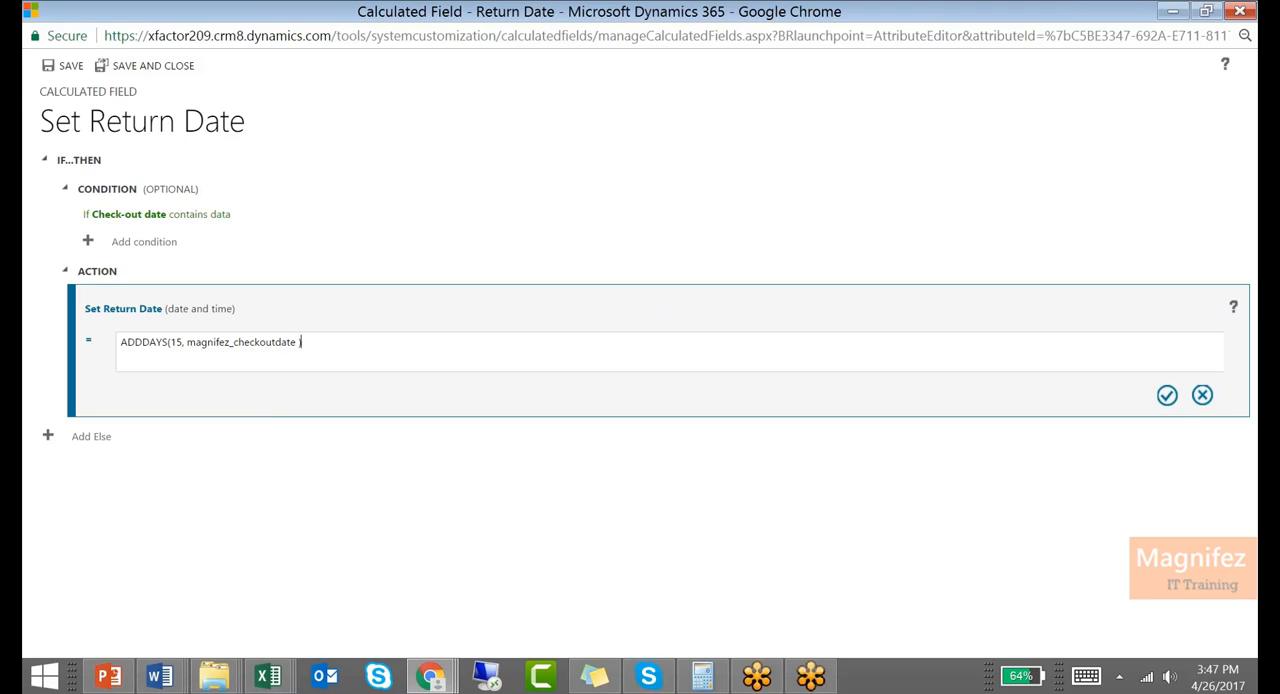
pyautogui.click(1167, 395)
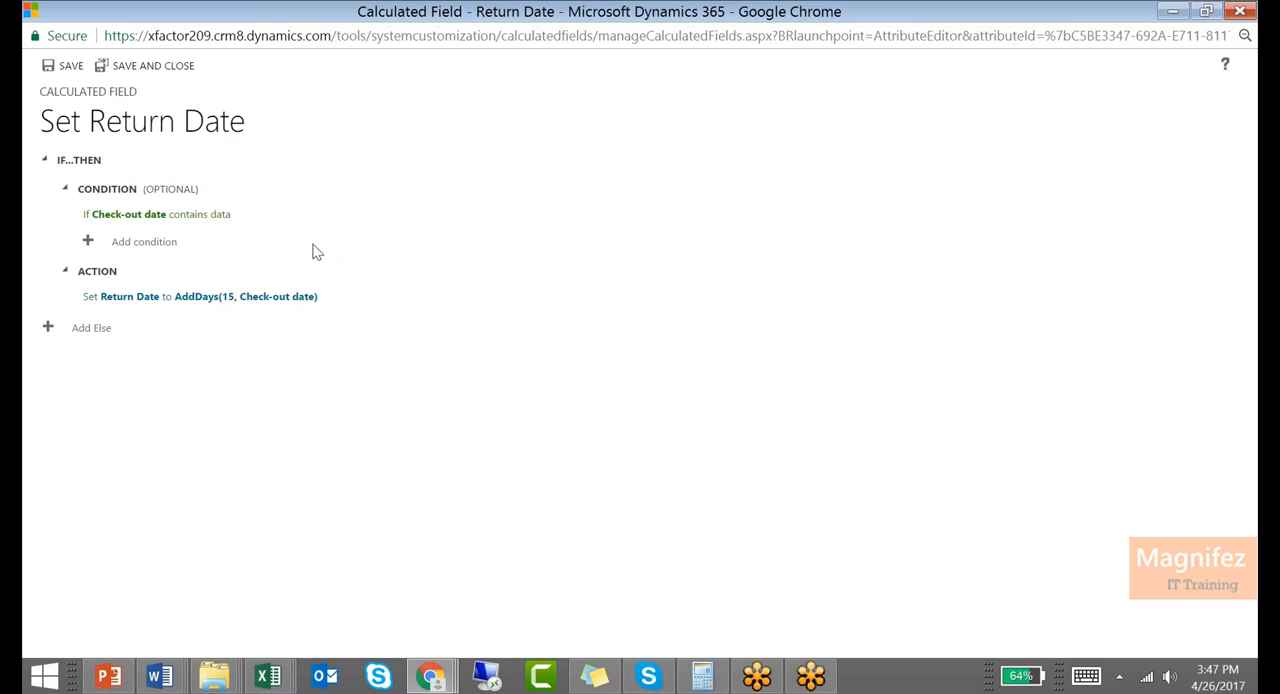
# Add a second condition, joined with "and", requiring that Book category equals Art
pyautogui.click(160, 244)
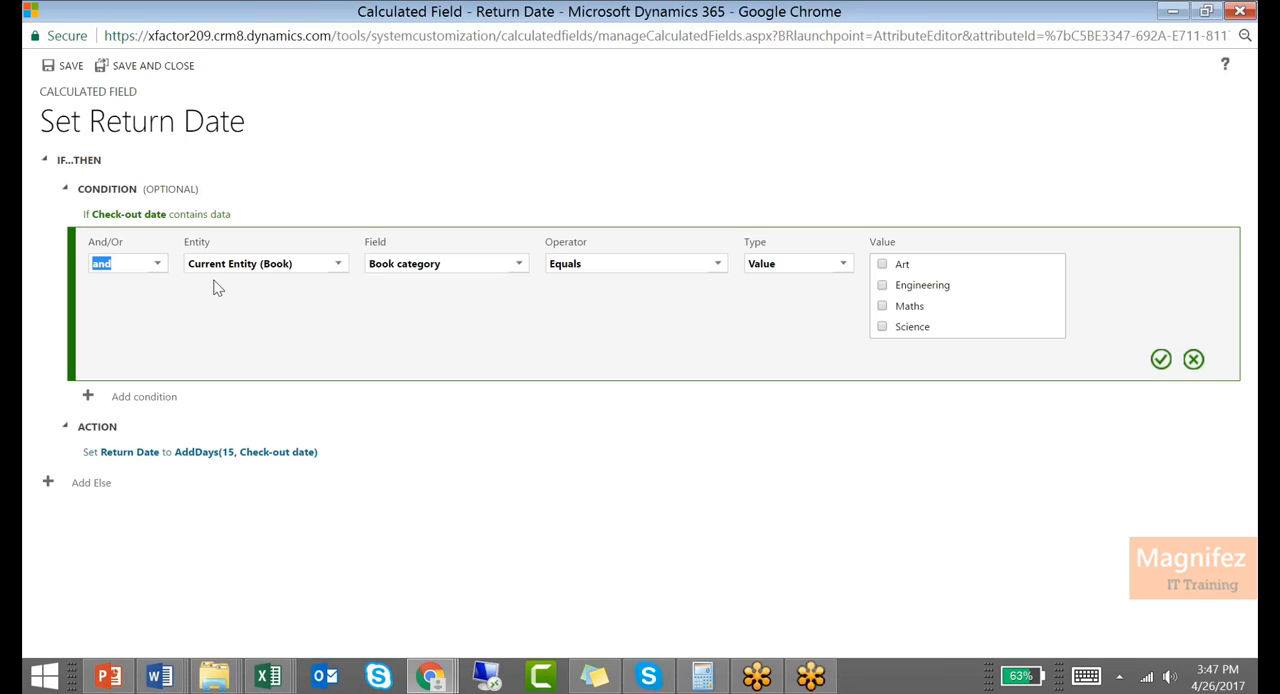
pyautogui.click(882, 264)
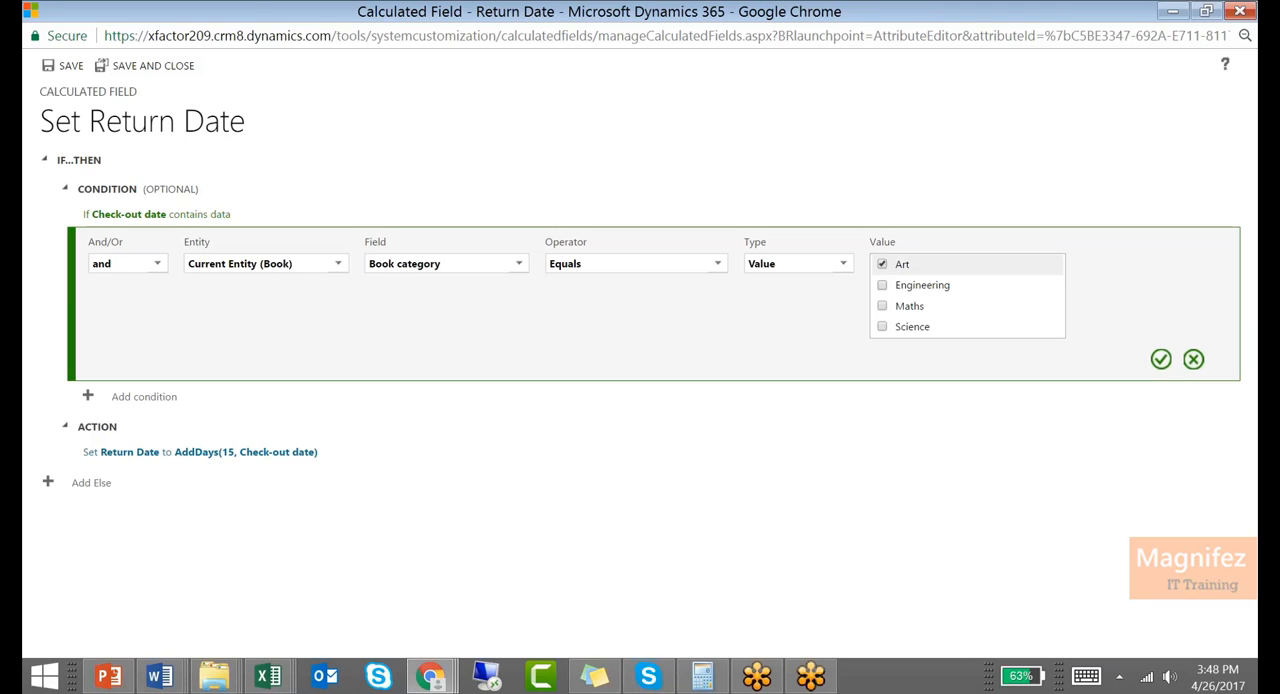
pyautogui.click(1161, 359)
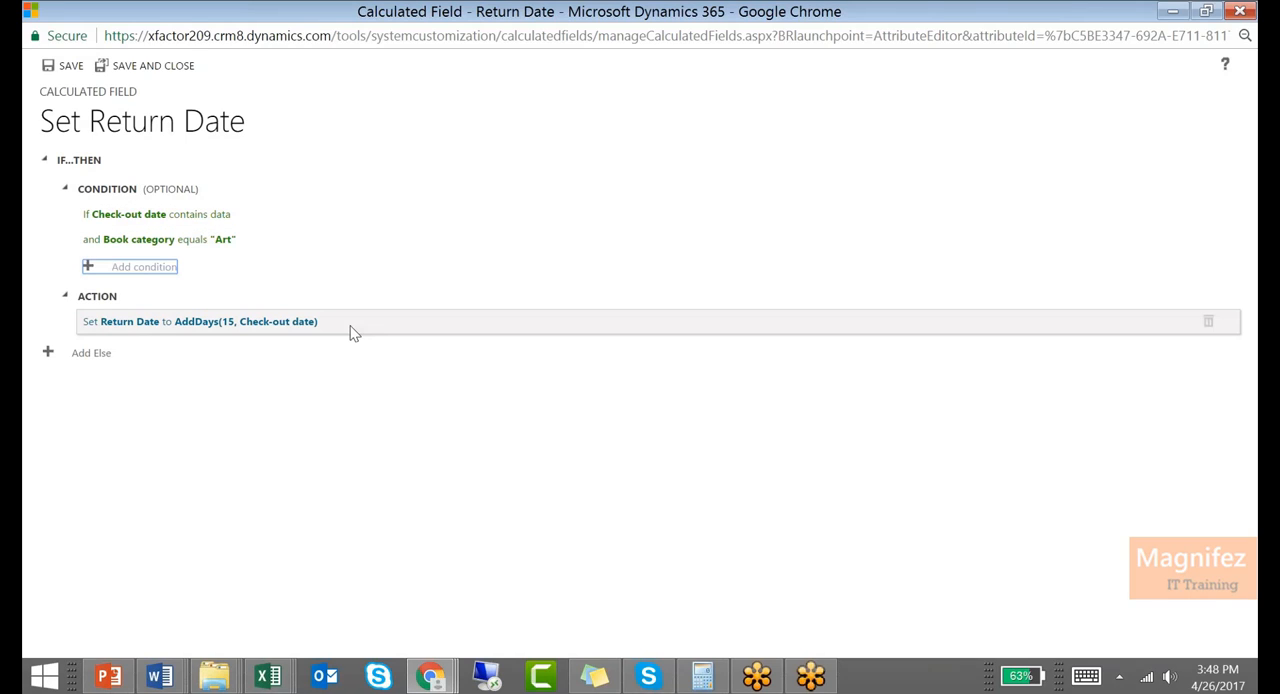
# Add an Else branch with a condition on the current Book entity requiring that Book category equals Engineering
pyautogui.click(100, 354)
pyautogui.click(150, 407)
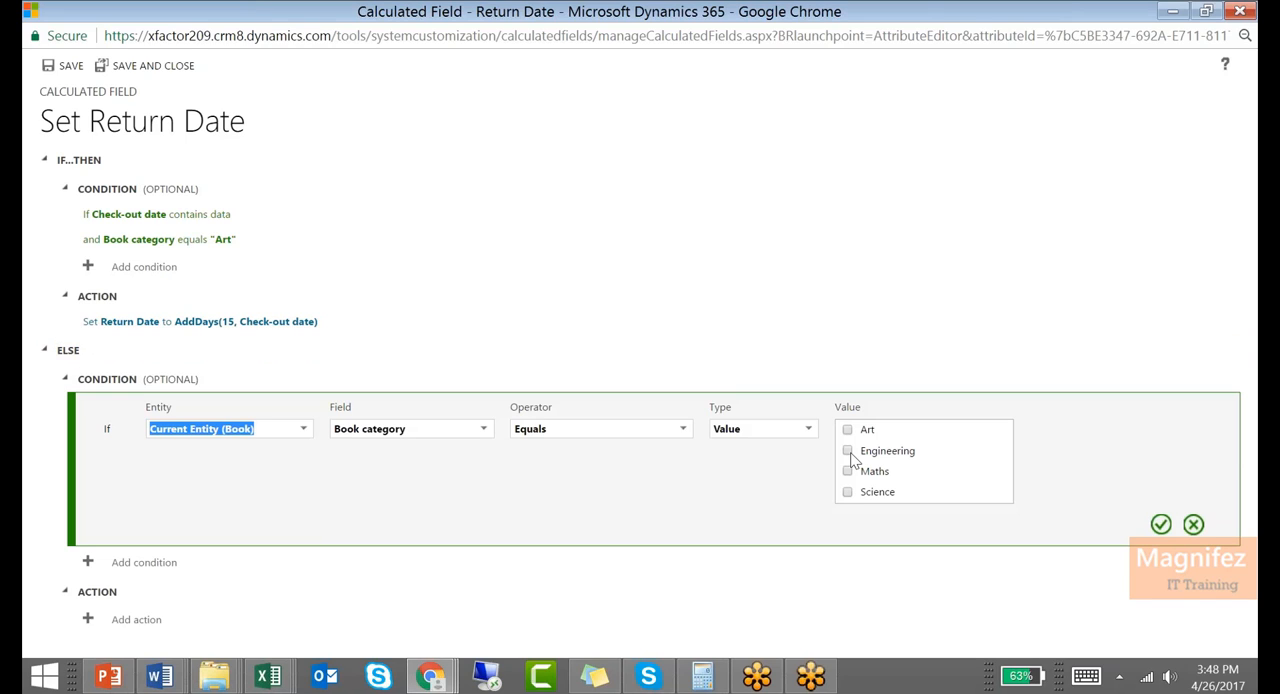
pyautogui.click(1160, 524)
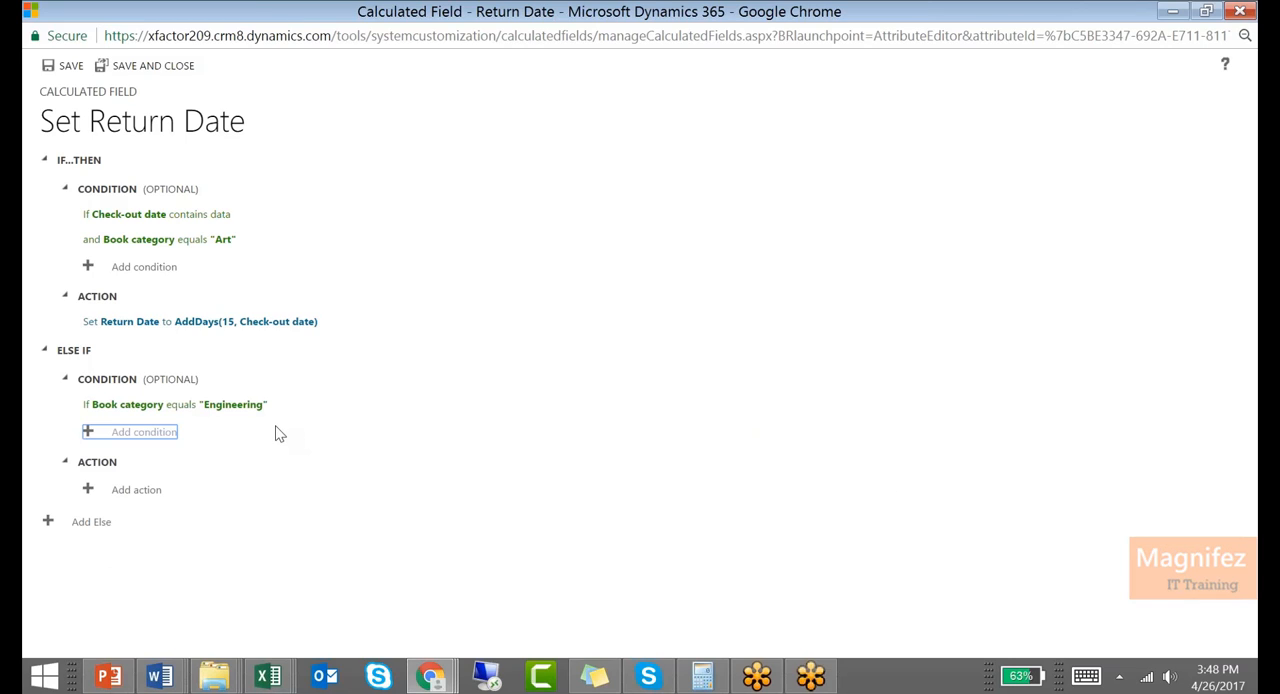
# Add a second condition to the Else If branch, joined with "and", requiring that Check-out date contains data
pyautogui.click(157, 441)
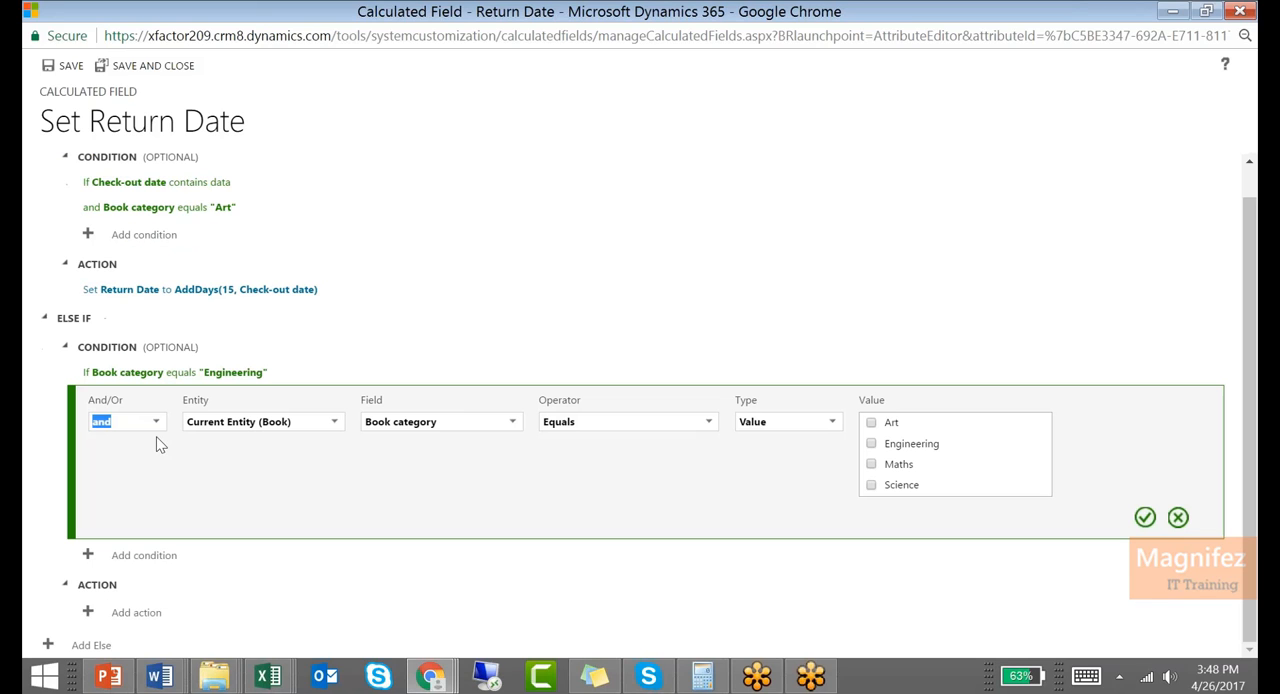
pyautogui.click(466, 421)
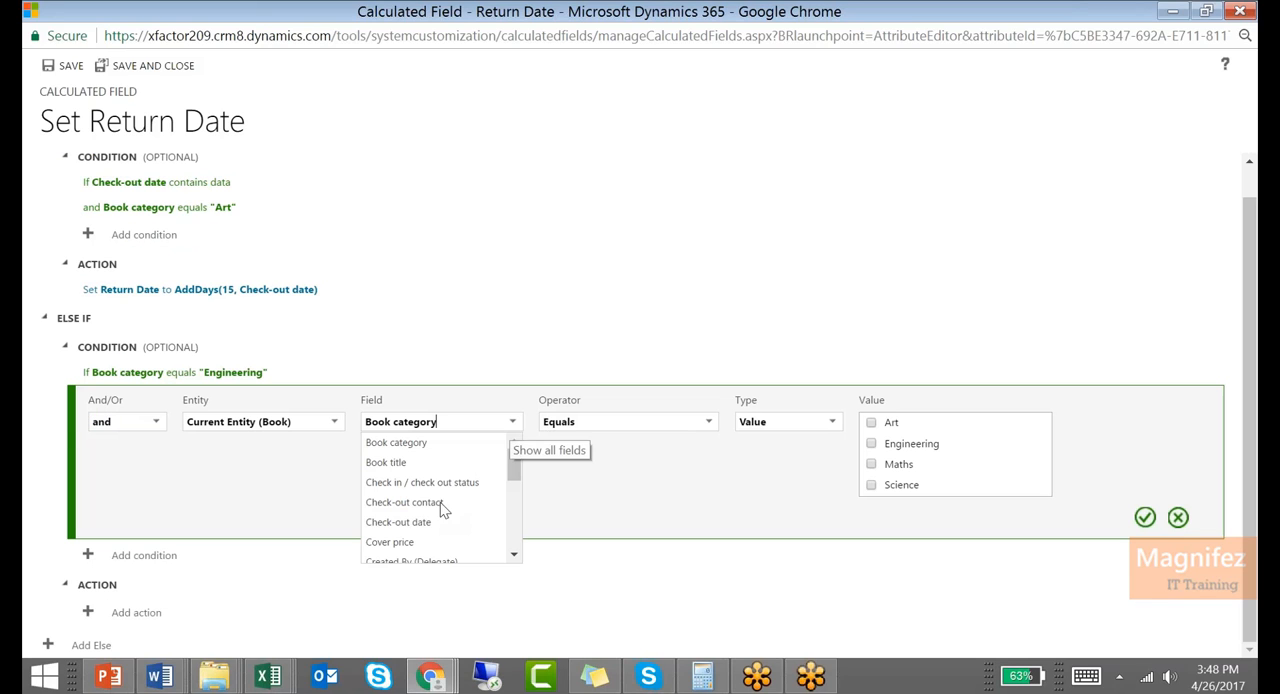
pyautogui.click(443, 525)
pyautogui.click(630, 453)
pyautogui.click(623, 540)
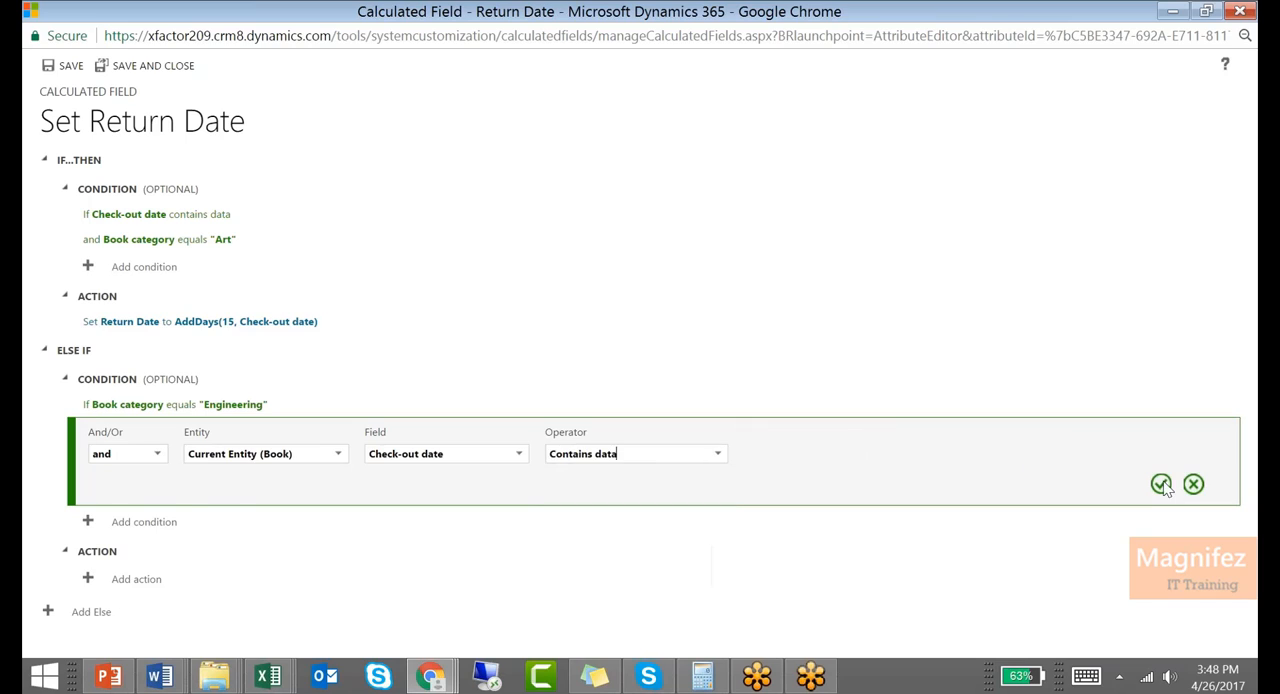
# Add an action to the Else If branch that sets Return Date to AddDays(30, Check-out date)
pyautogui.click(140, 578)
pyautogui.click(149, 518)
pyautogui.write('ADD')
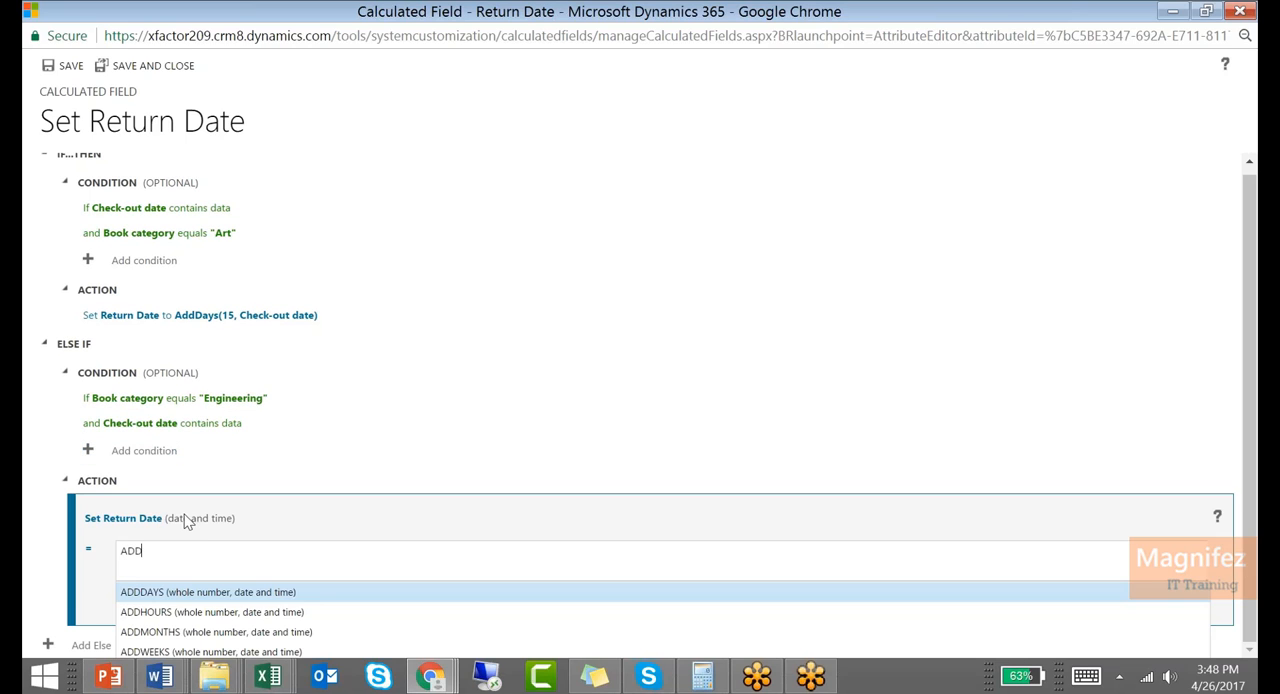
pyautogui.press('Return')
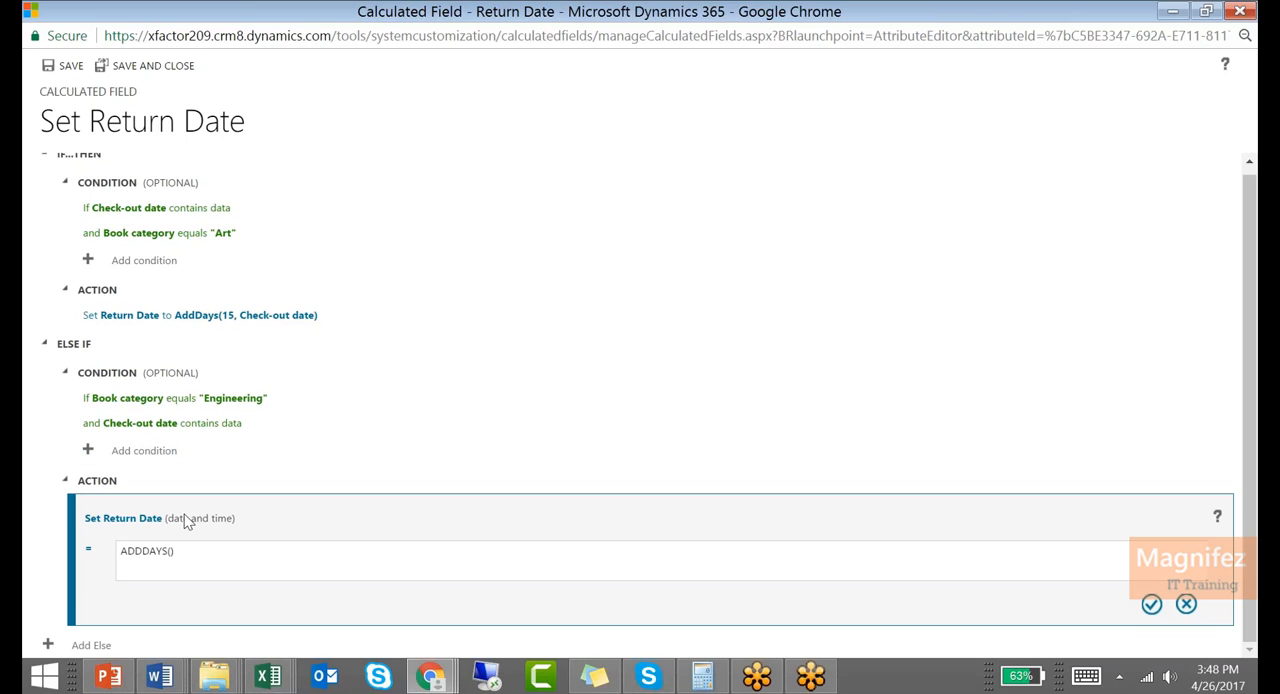
pyautogui.write('30)')
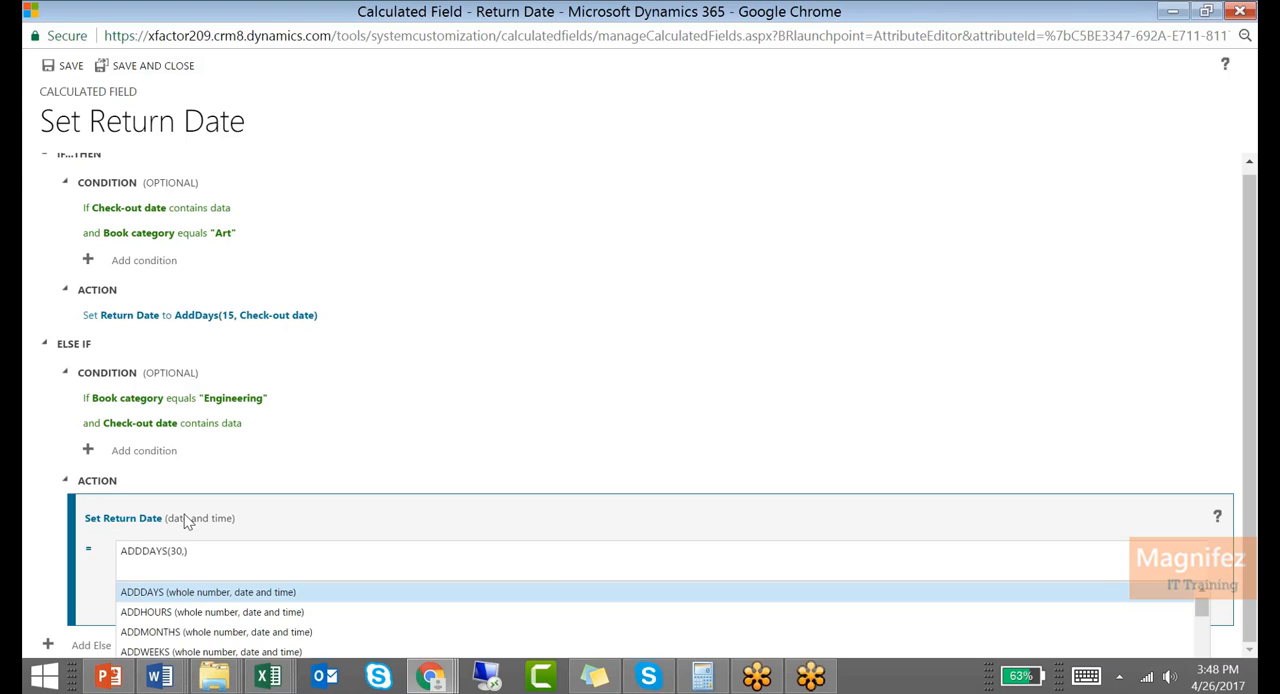
pyautogui.press('Return')
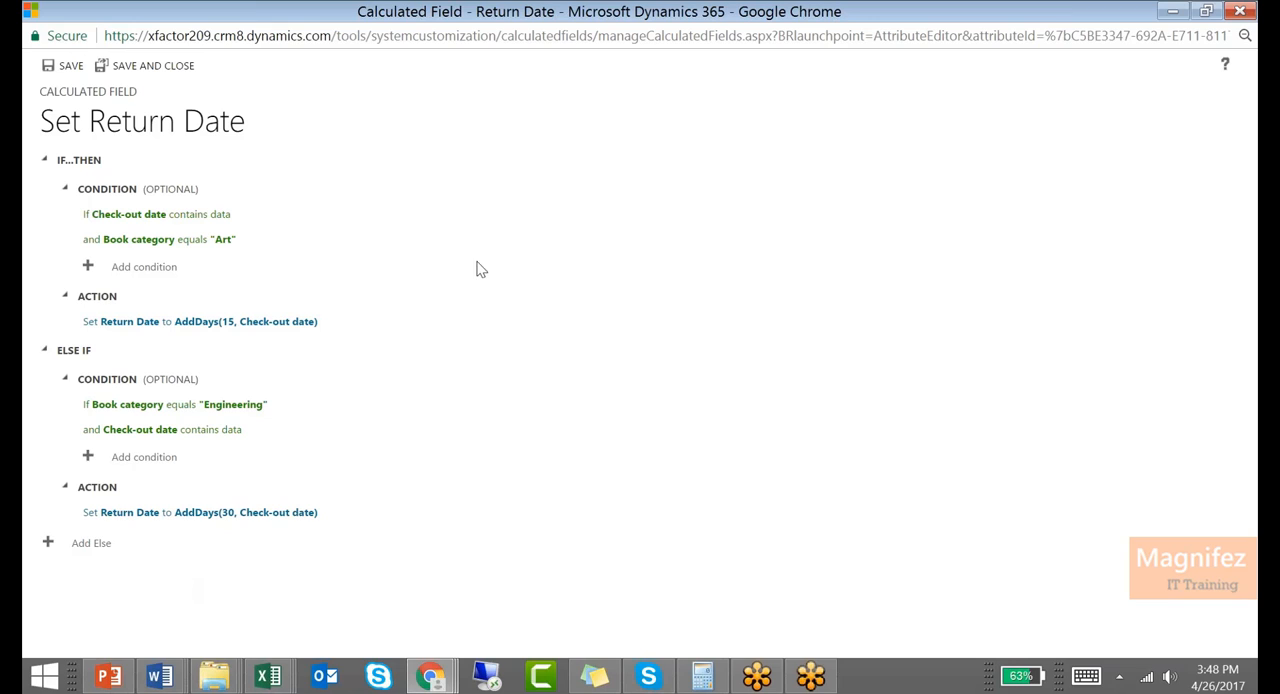
# Save and close the Return Date calculation, and save the field definition
pyautogui.click(70, 66)
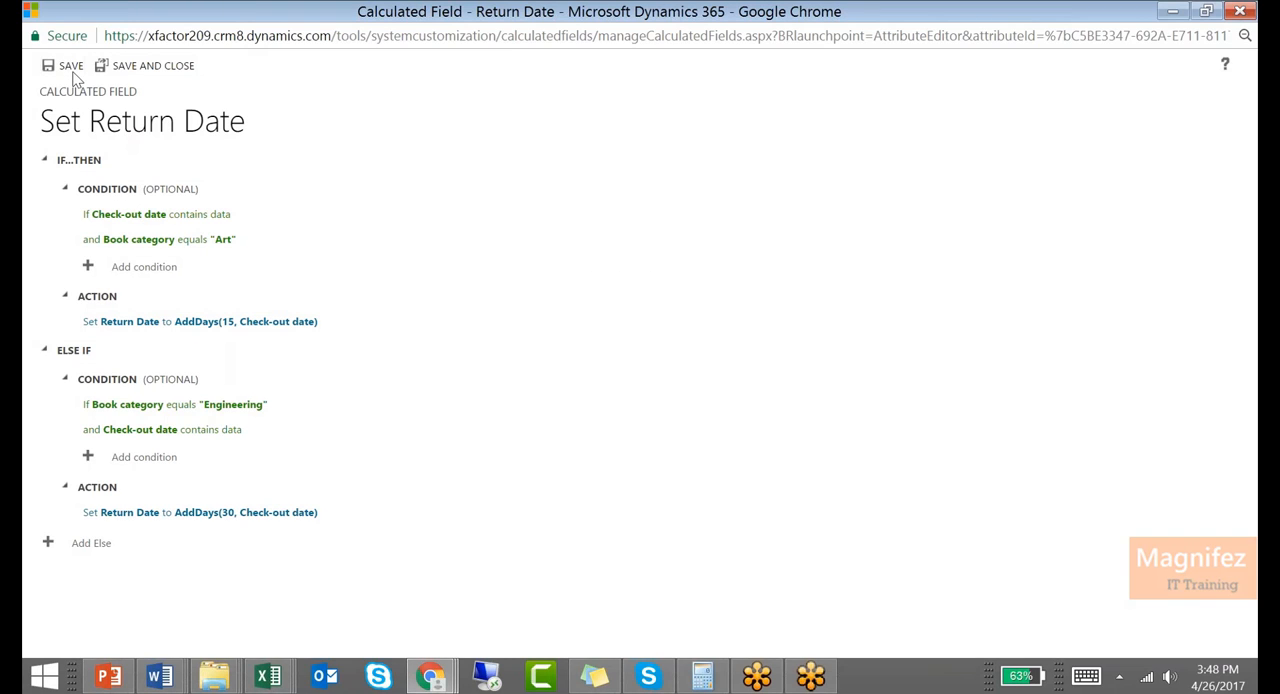
pyautogui.click(68, 68)
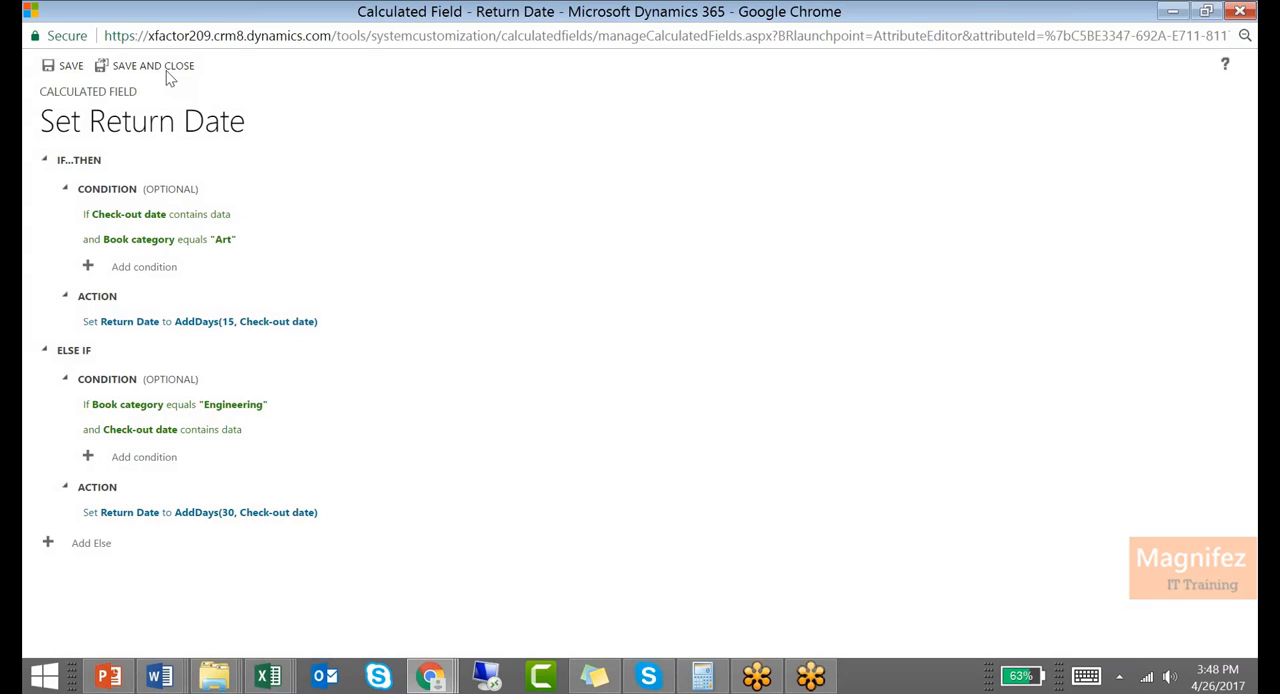
pyautogui.click(167, 70)
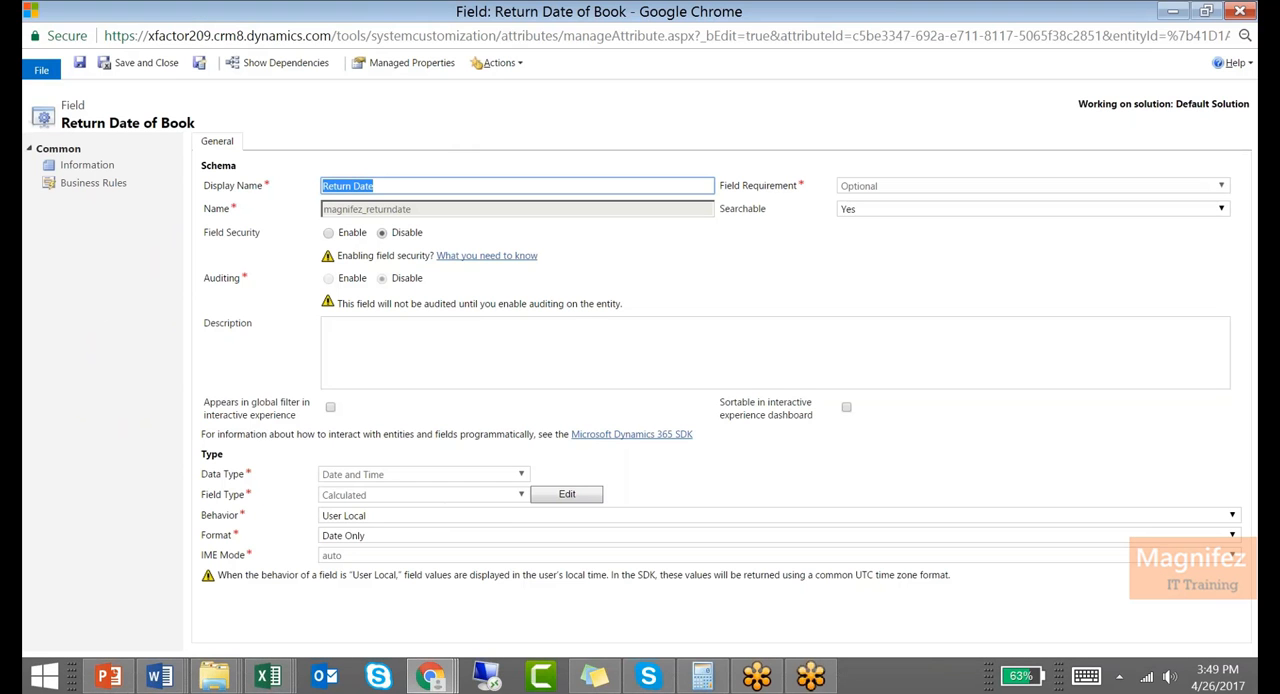
pyautogui.click(80, 63)
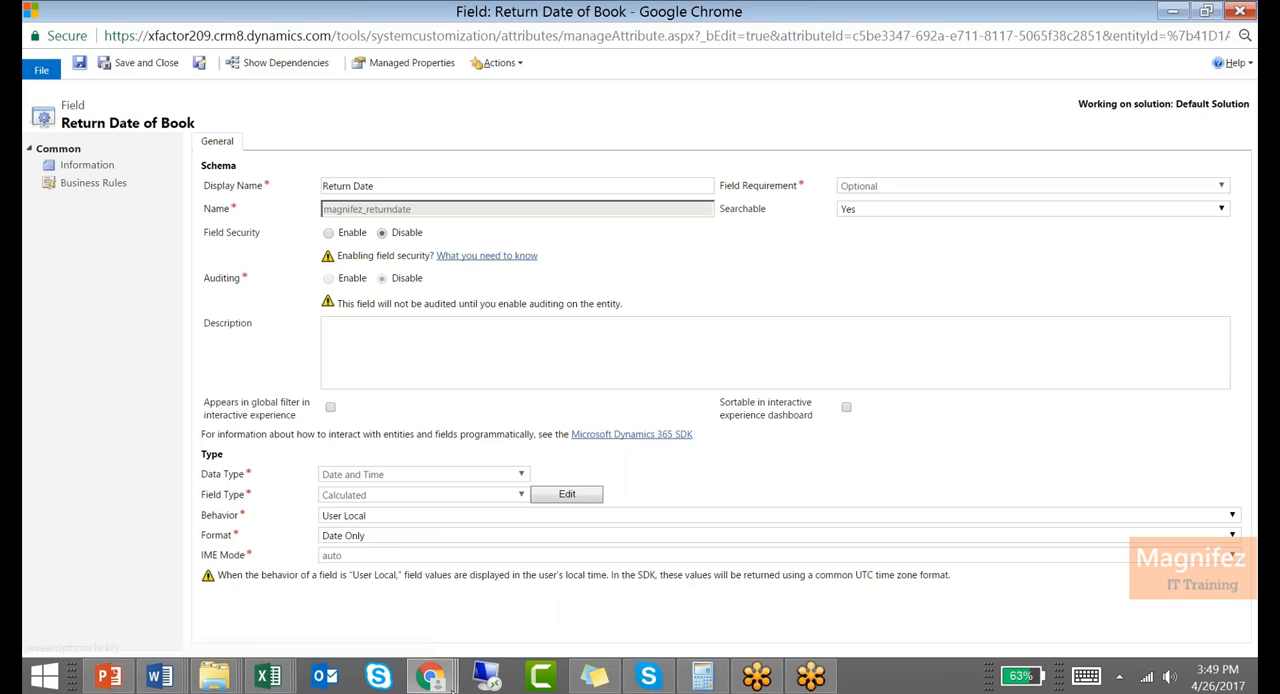
# Go from the Lets C book record to the Customizations settings and open Customize the System
pyautogui.moveTo(430, 679)
pyautogui.click(266, 557)
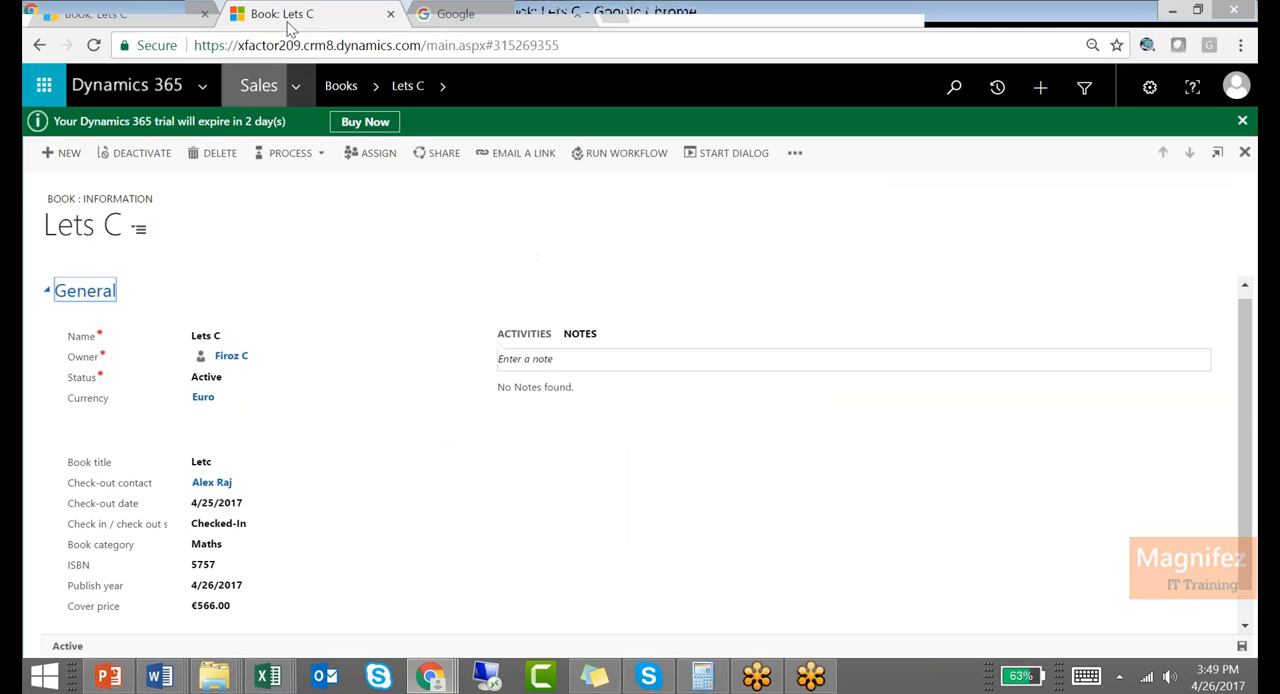
pyautogui.click(289, 92)
pyautogui.click(1146, 137)
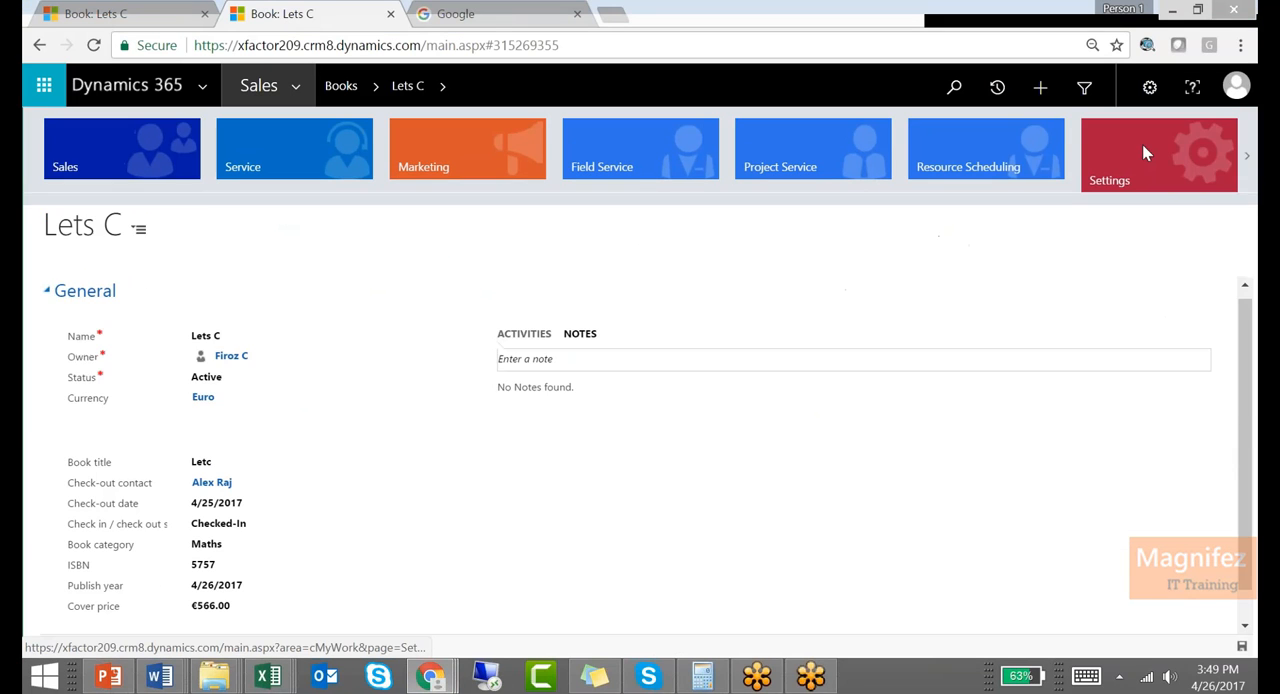
pyautogui.click(350, 252)
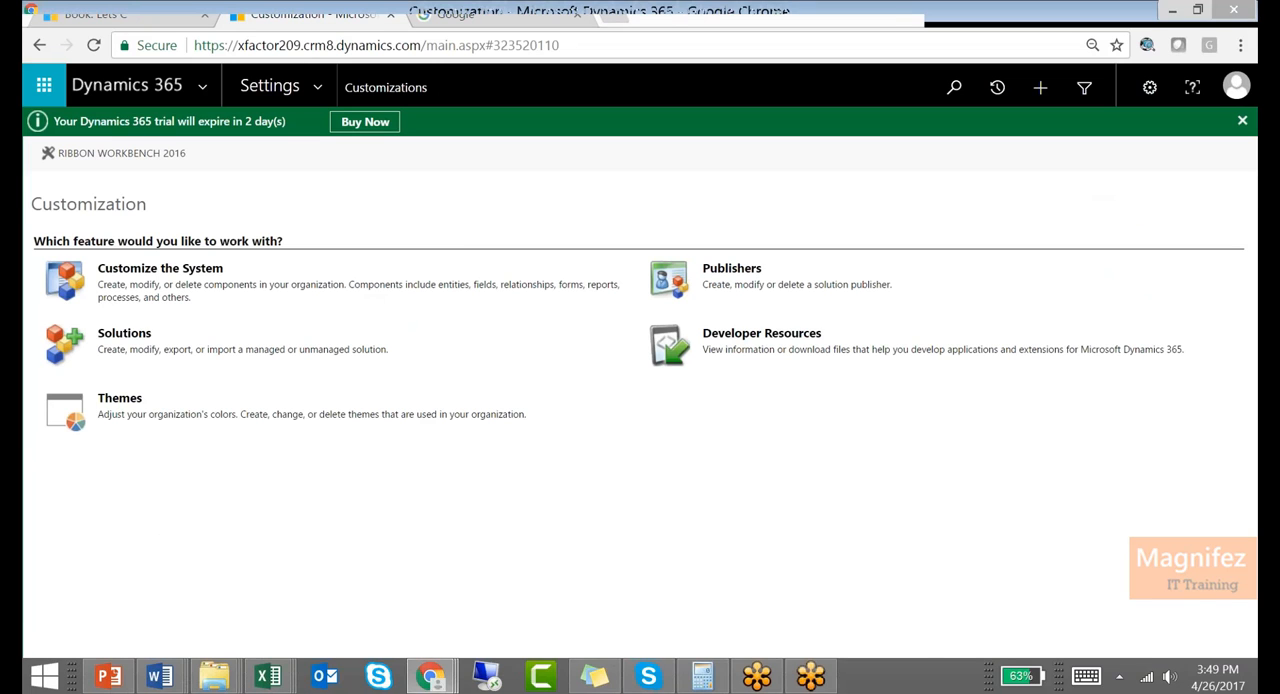
pyautogui.click(160, 268)
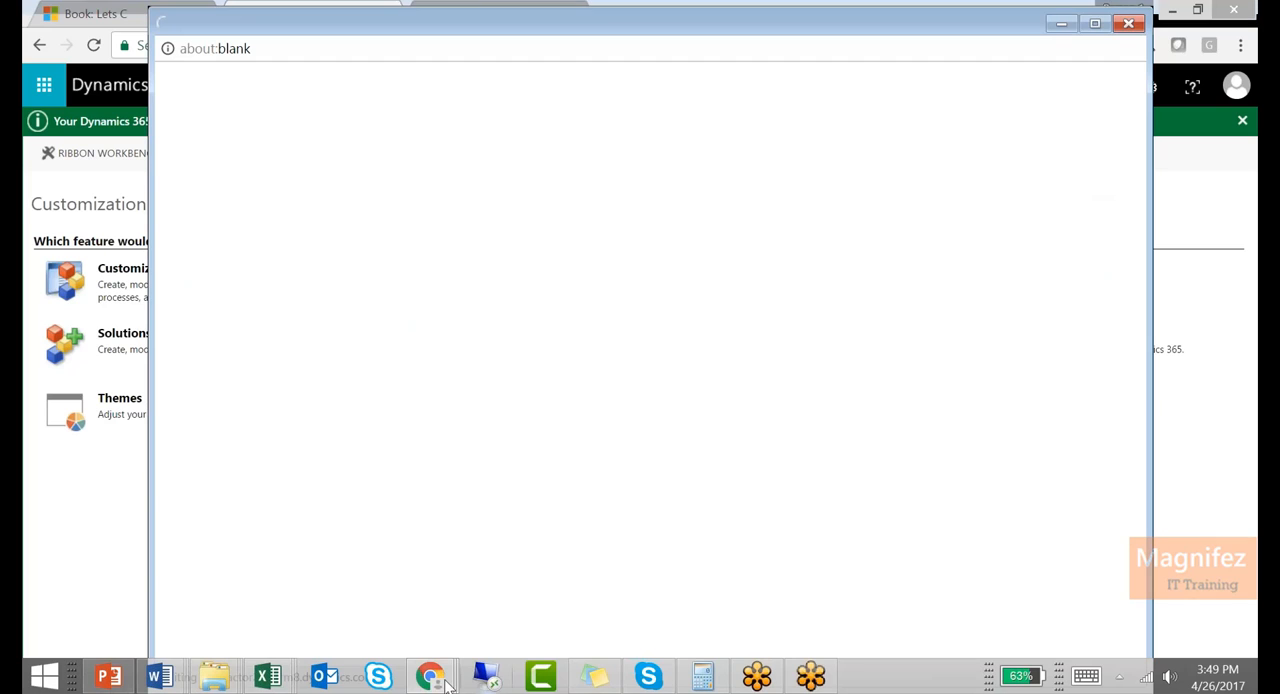
# Place the Return Date field directly below Check-out date on the Book form and save the form
pyautogui.moveTo(440, 680)
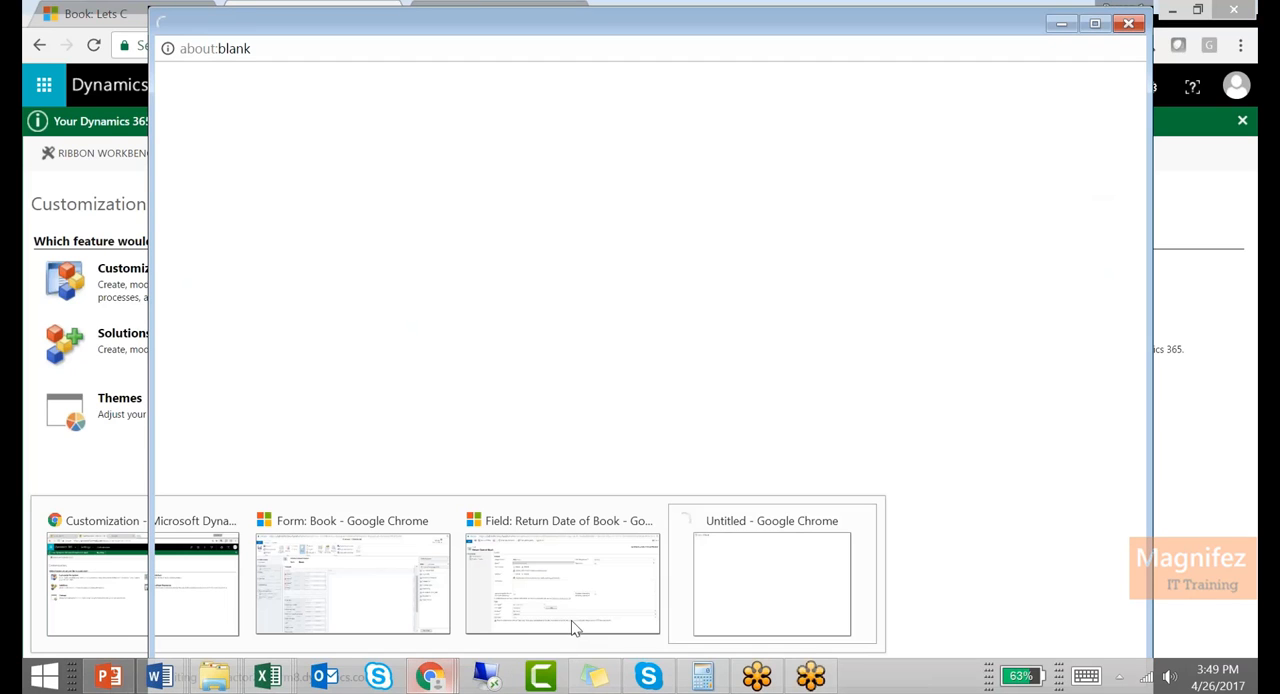
pyautogui.click(380, 590)
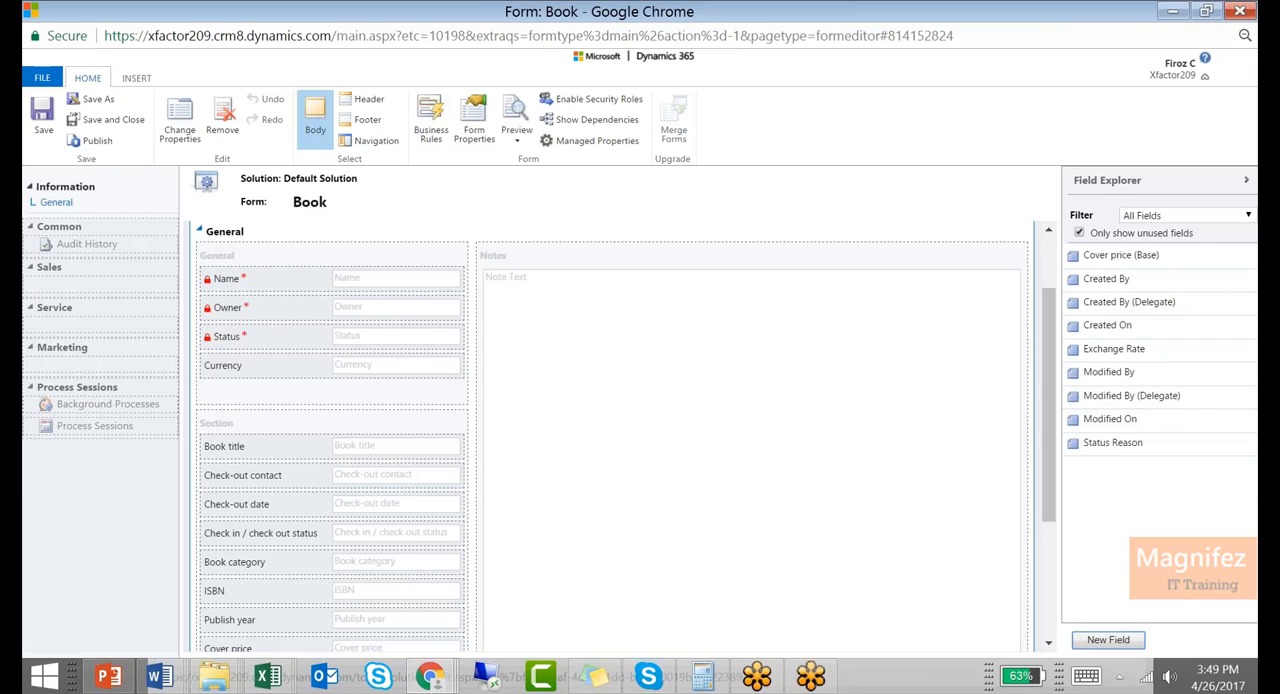
pyautogui.moveTo(1190, 444); pyautogui.dragTo(358, 541)
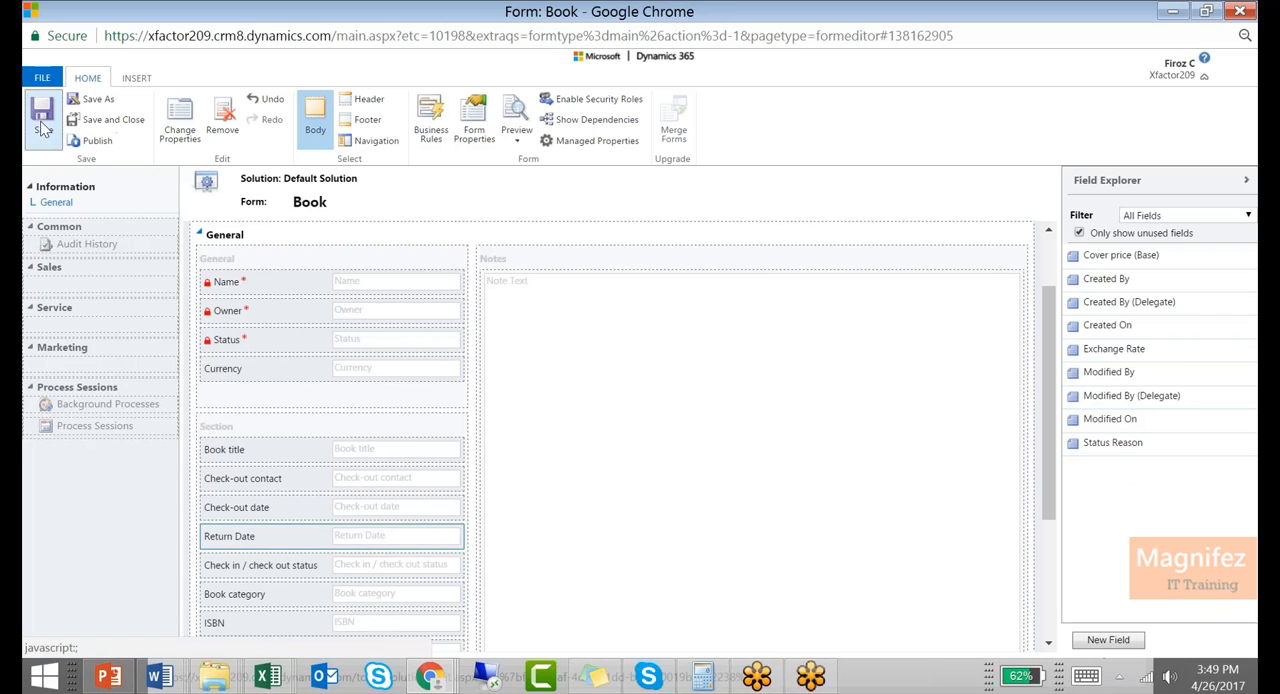
# Publish all customizations from the Default Solution window
pyautogui.moveTo(430, 677)
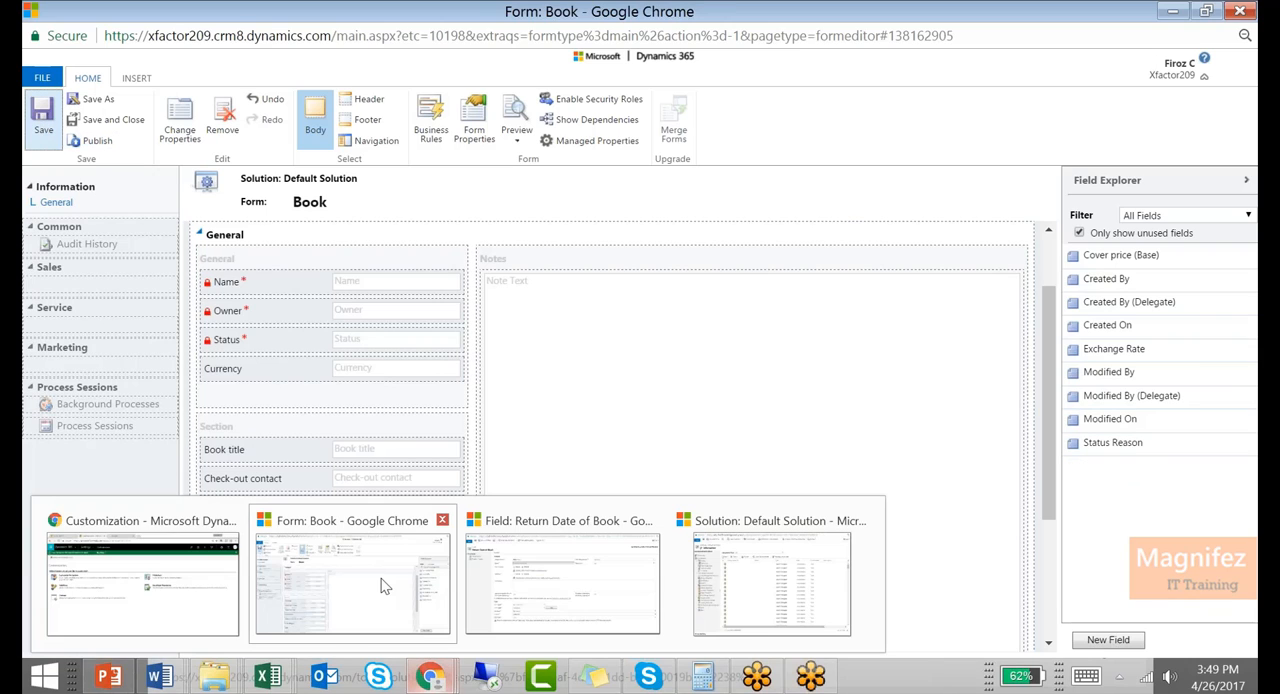
pyautogui.click(712, 553)
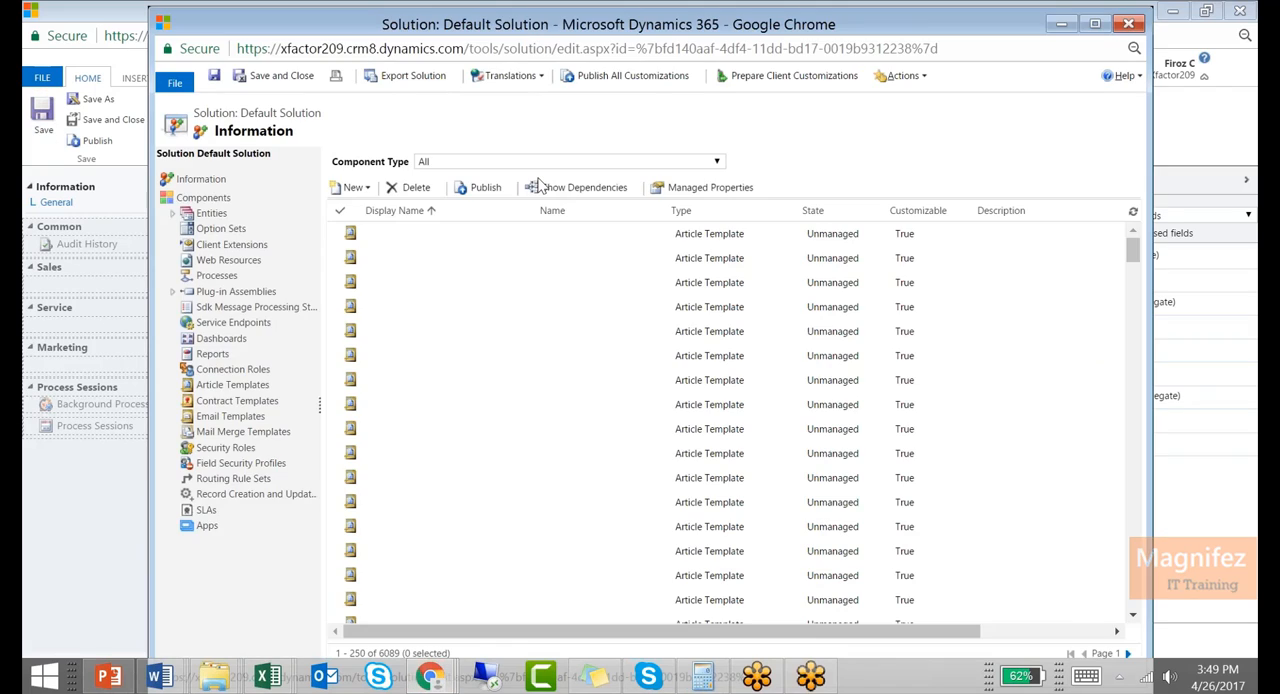
pyautogui.click(640, 78)
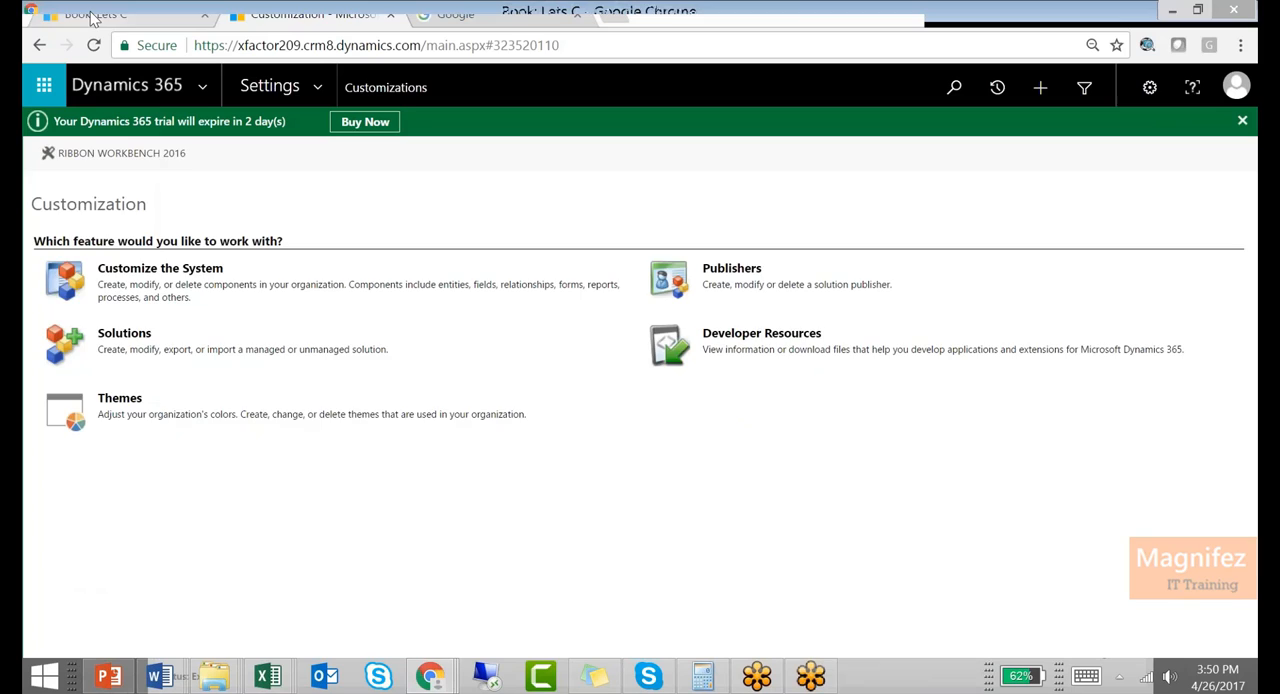
# Return to the Lets C book record and reload it
pyautogui.click(95, 14)
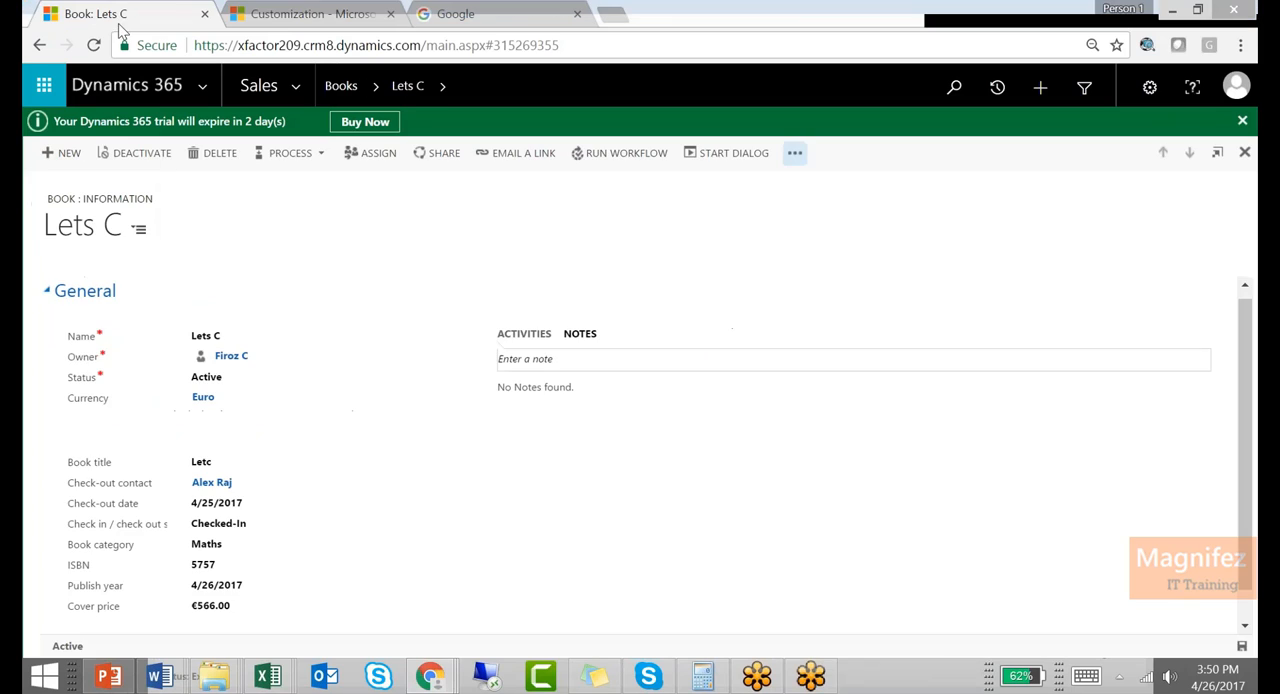
pyautogui.click(95, 45)
pyautogui.click(722, 184)
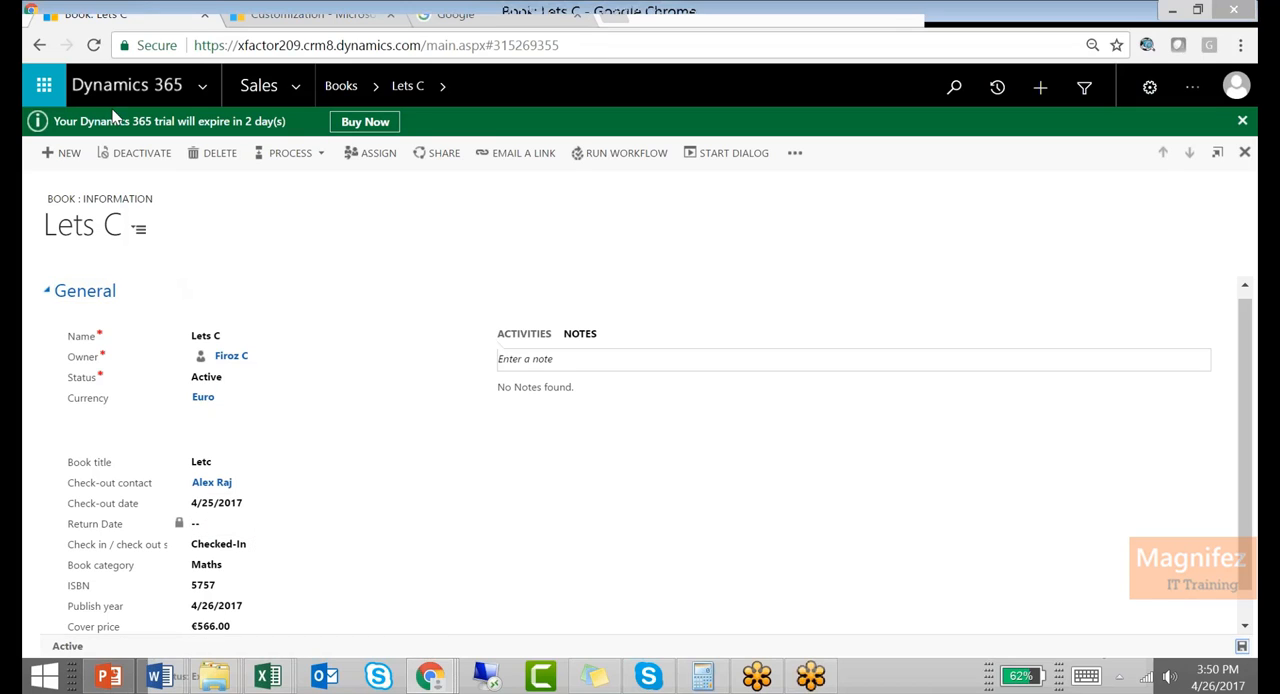
# Set the Lets C book's category to Art and save the record
pyautogui.click(252, 572)
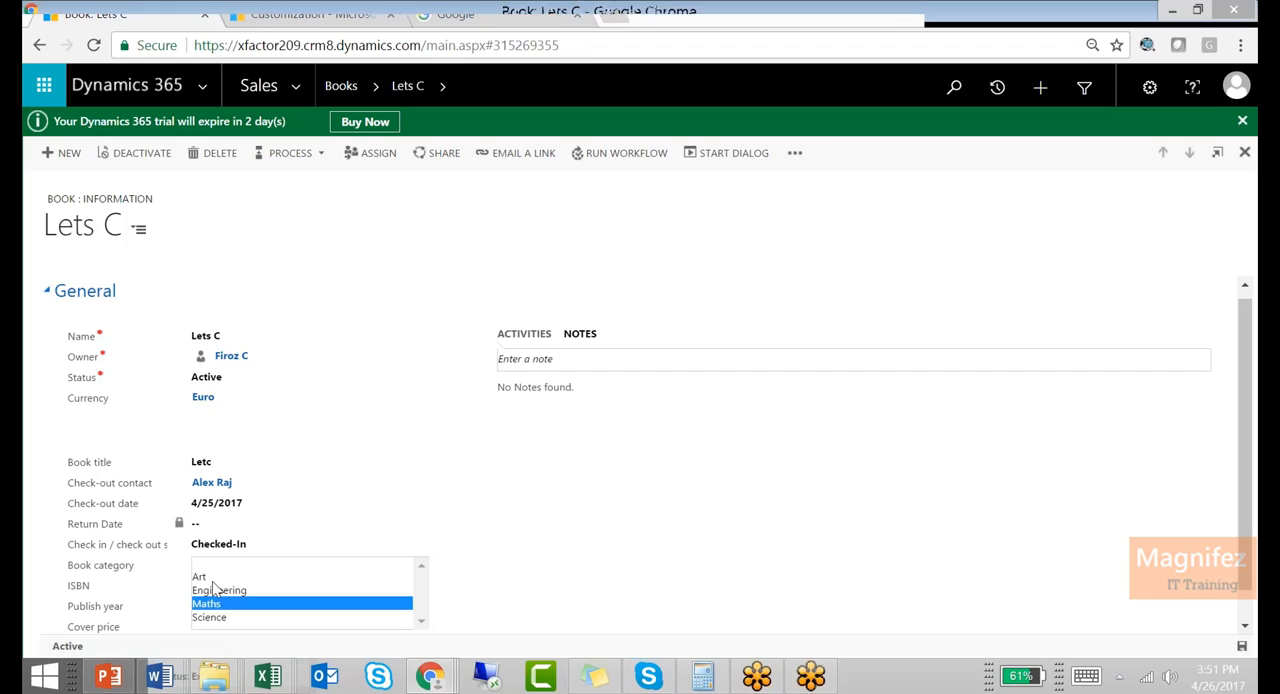
pyautogui.click(200, 578)
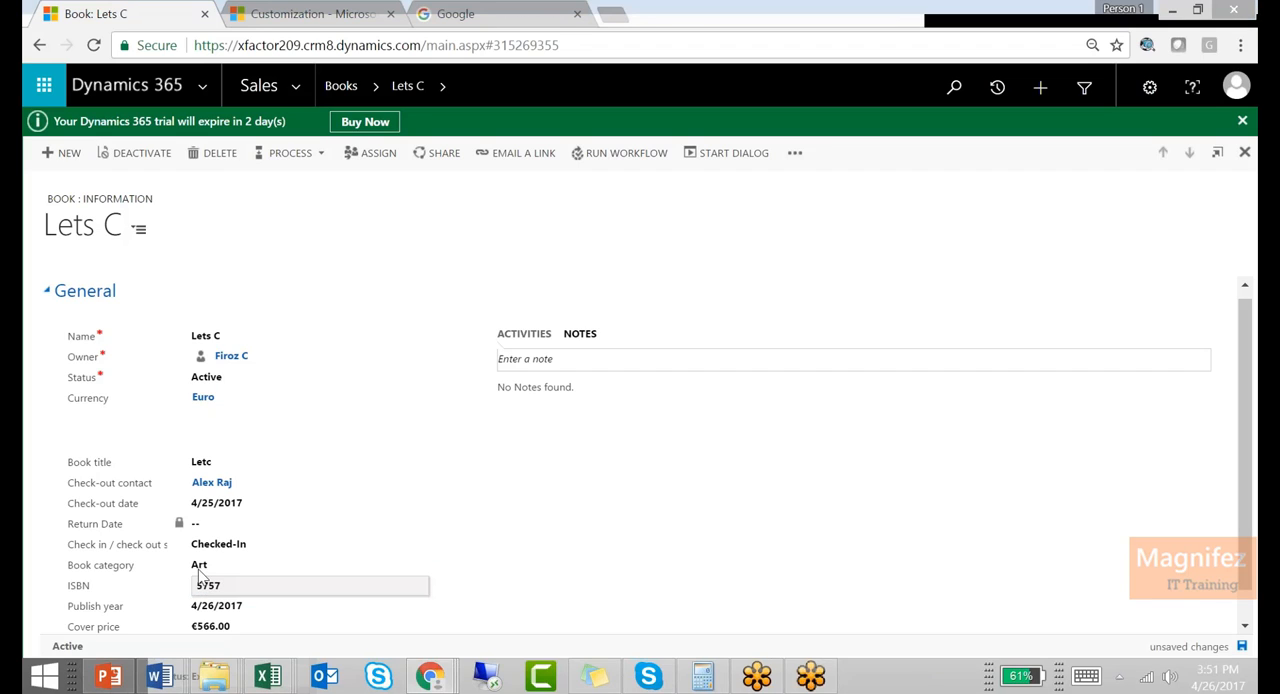
pyautogui.click(230, 566)
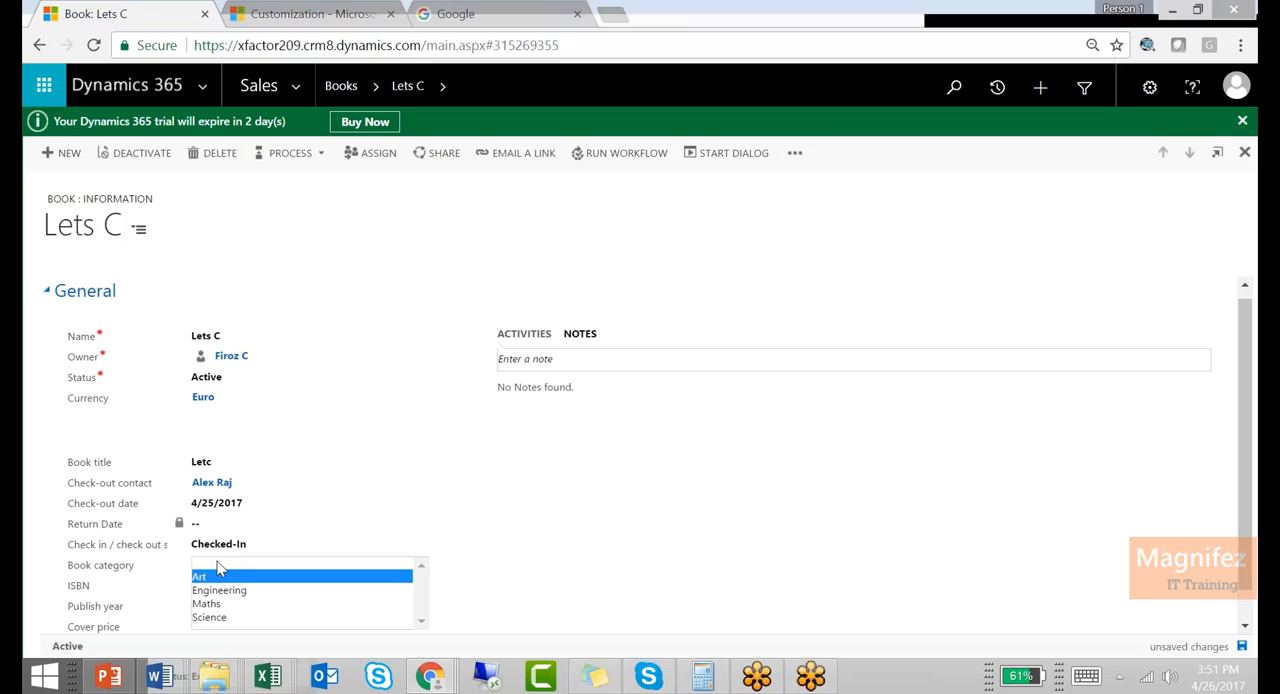
pyautogui.click(996, 553)
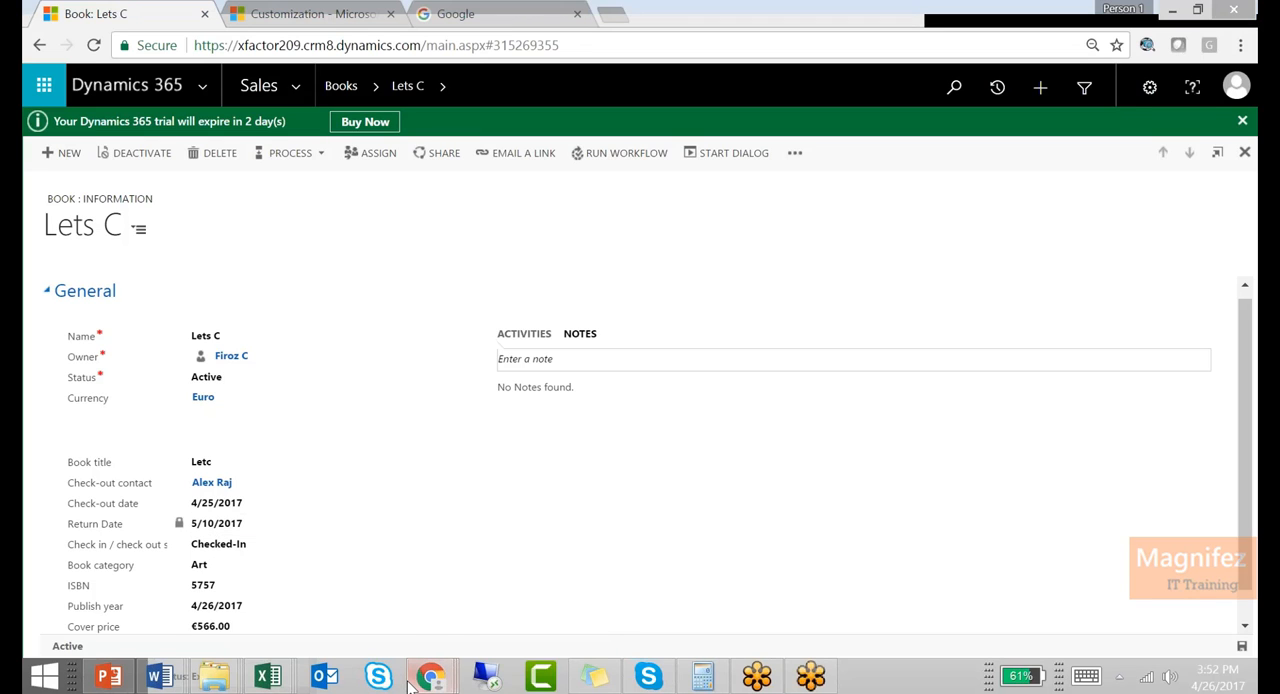
# Review the conditions and actions in the Return Date calculation, and return to the Lets C book record
pyautogui.moveTo(430, 677)
pyautogui.click(1002, 599)
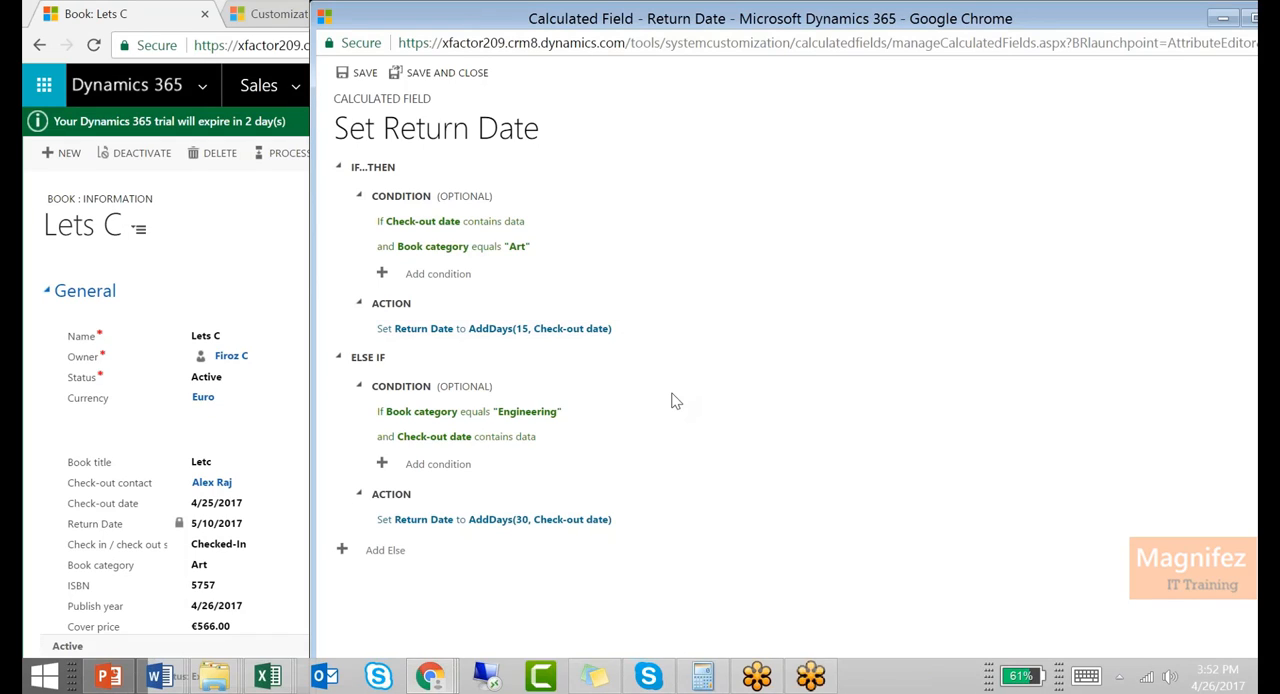
pyautogui.click(138, 524)
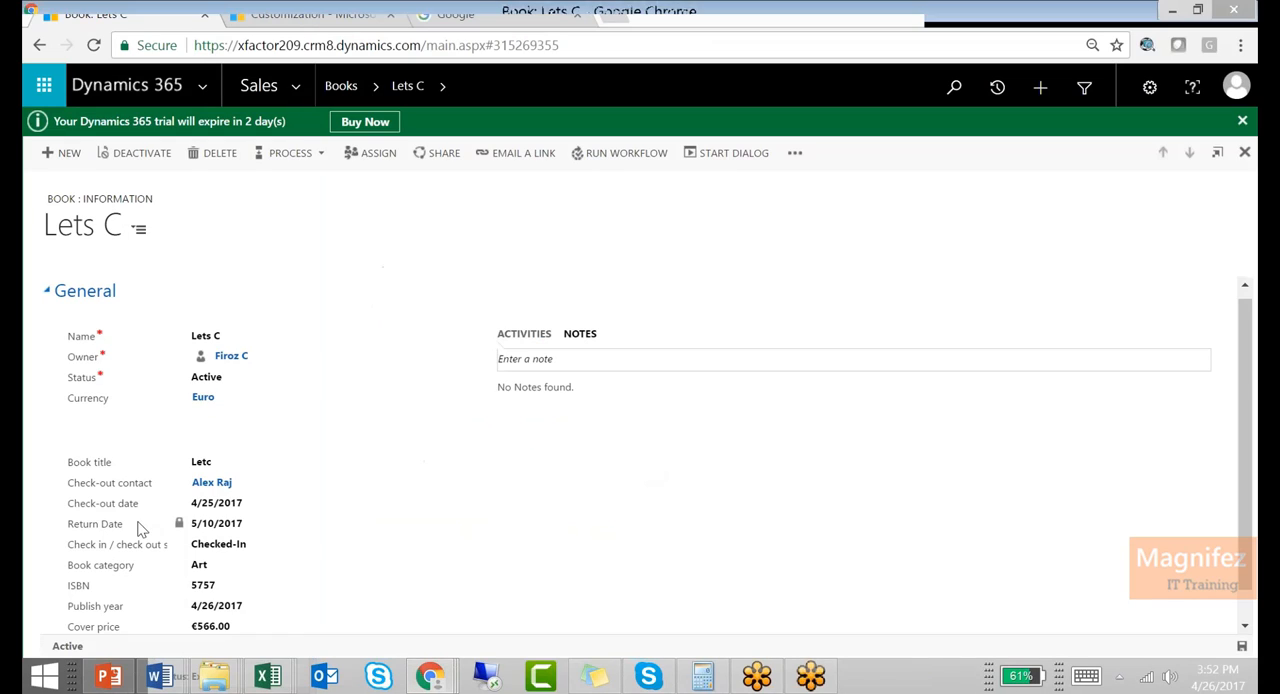
# Set the Lets C book's check-in/check-out status to Checked Out and its category to Engineering, and save the record
pyautogui.click(246, 544)
pyautogui.click(246, 566)
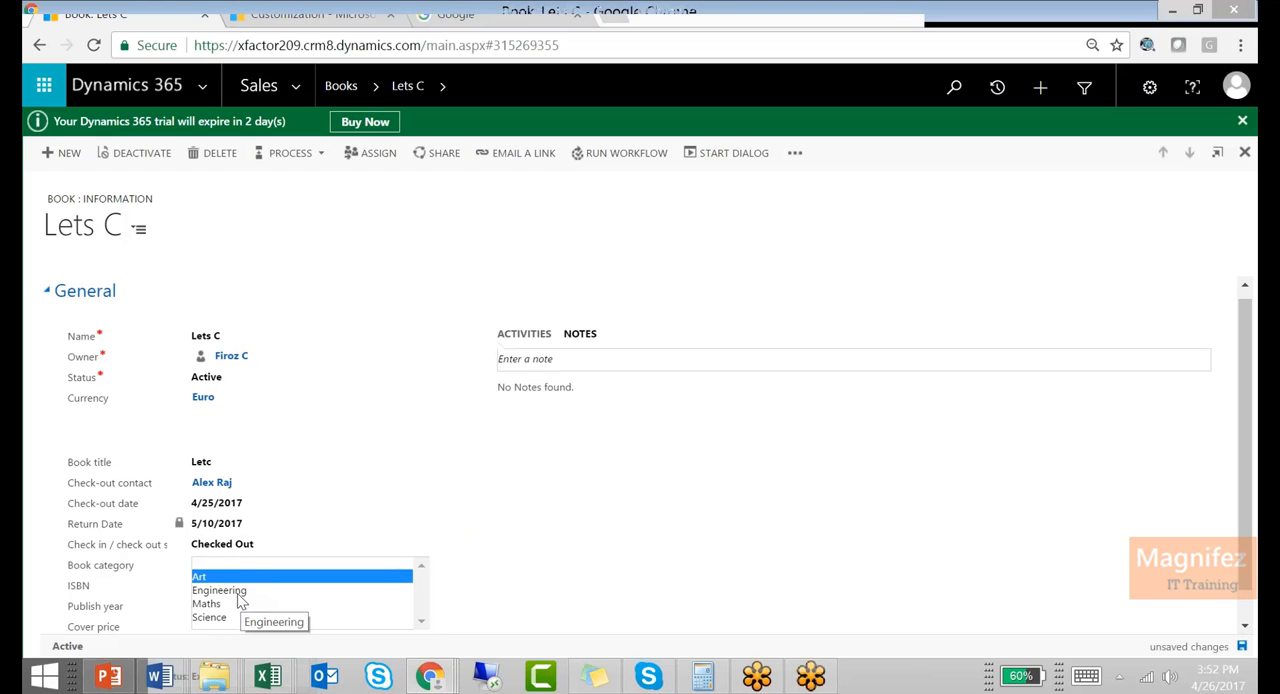
pyautogui.click(250, 587)
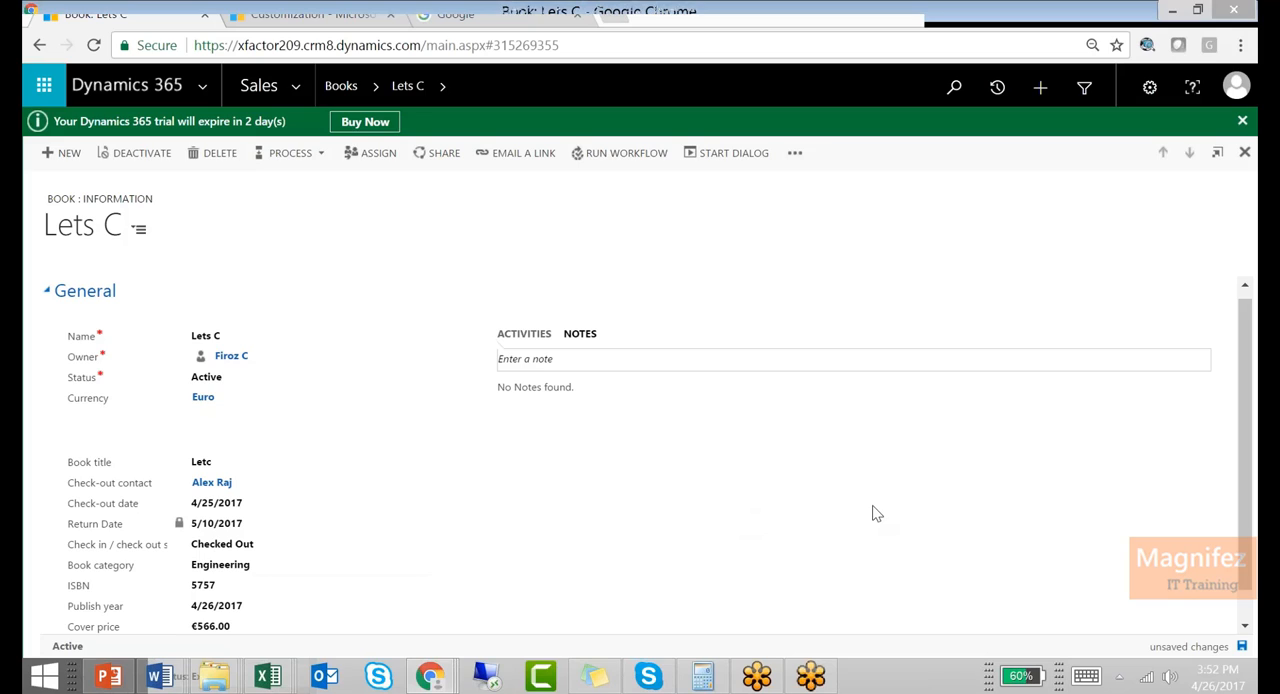
pyautogui.hotkey('ctrl', 's')
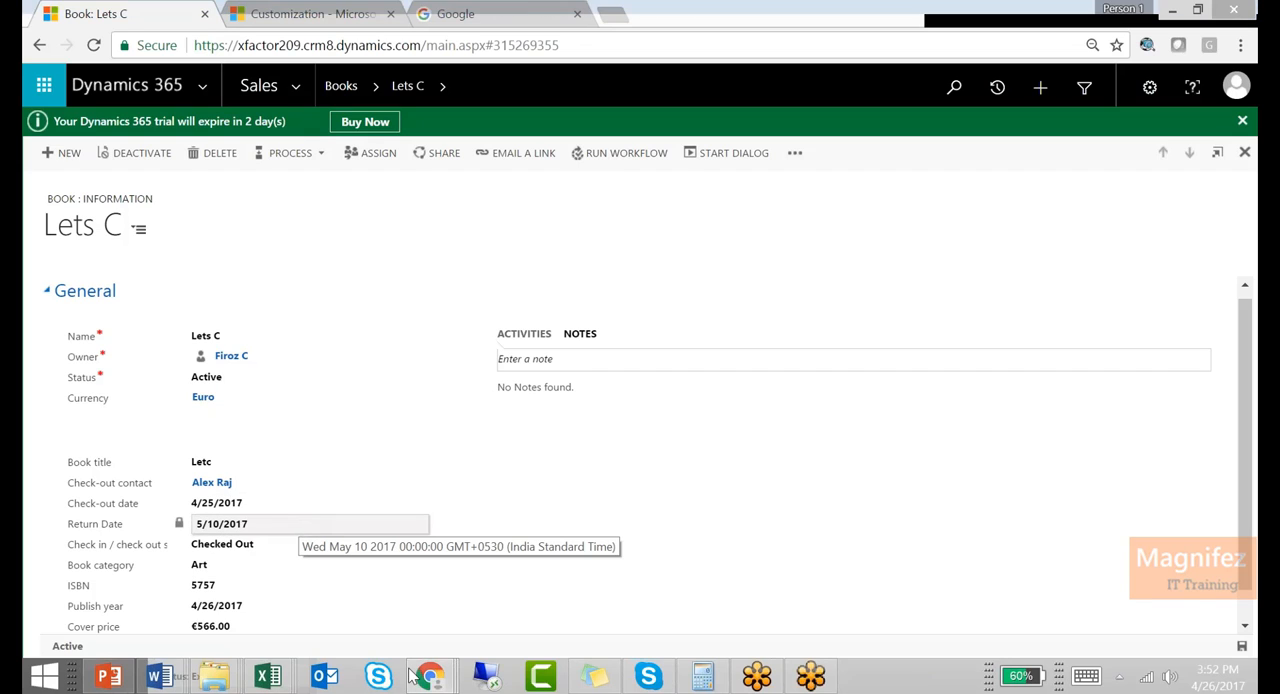
# Switch to the Return Date field's definition window
pyautogui.moveTo(435, 682)
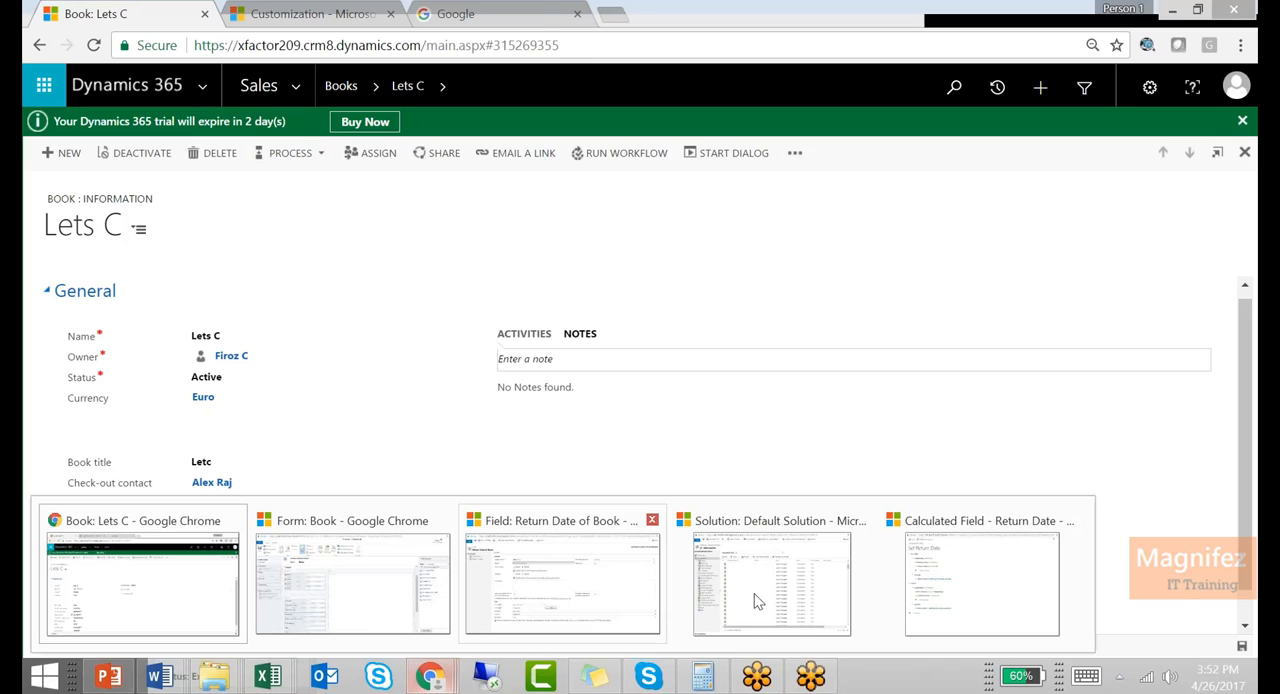
pyautogui.click(590, 585)
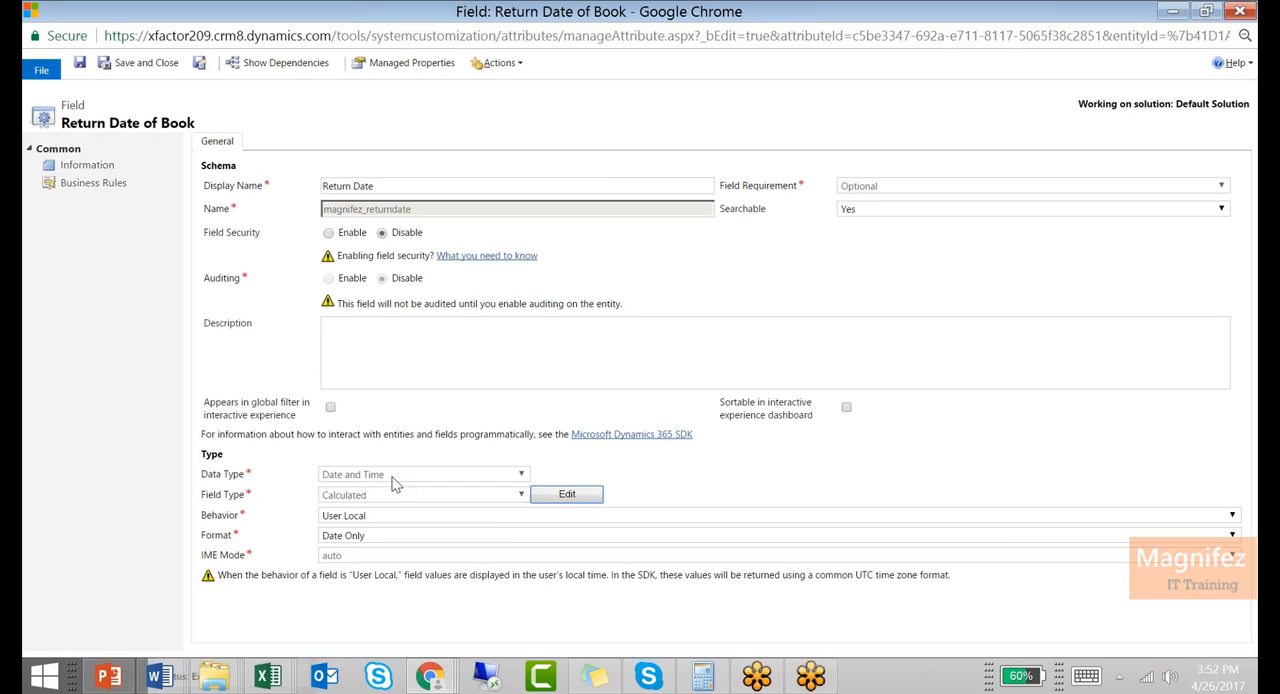